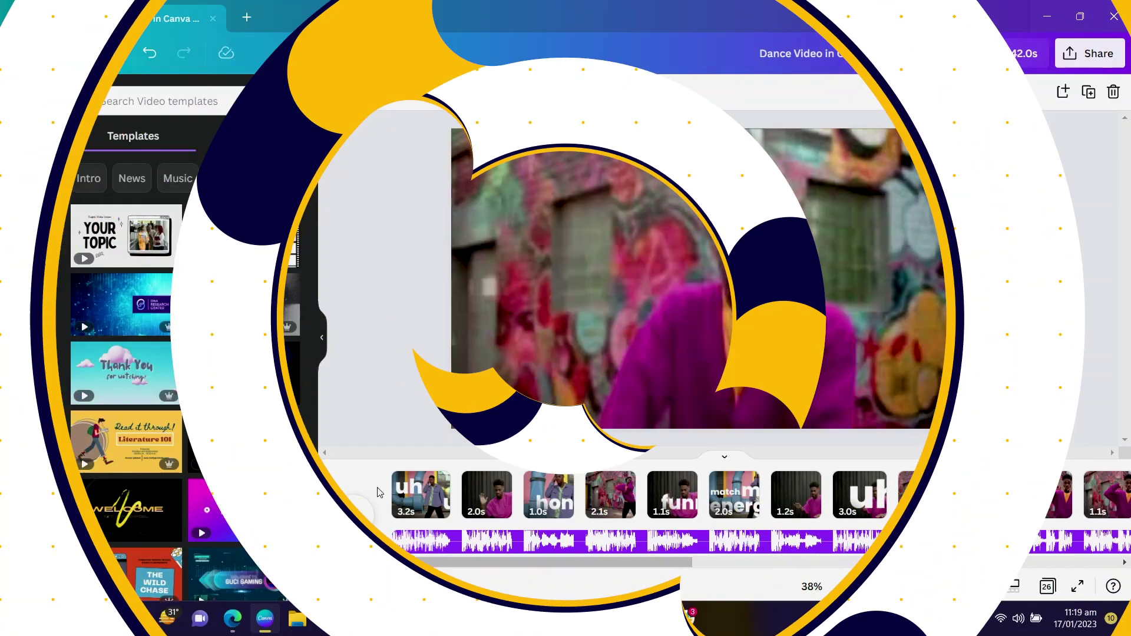
pyautogui.hscroll(3, 658, 539)
pyautogui.hscroll(3, 658, 539)
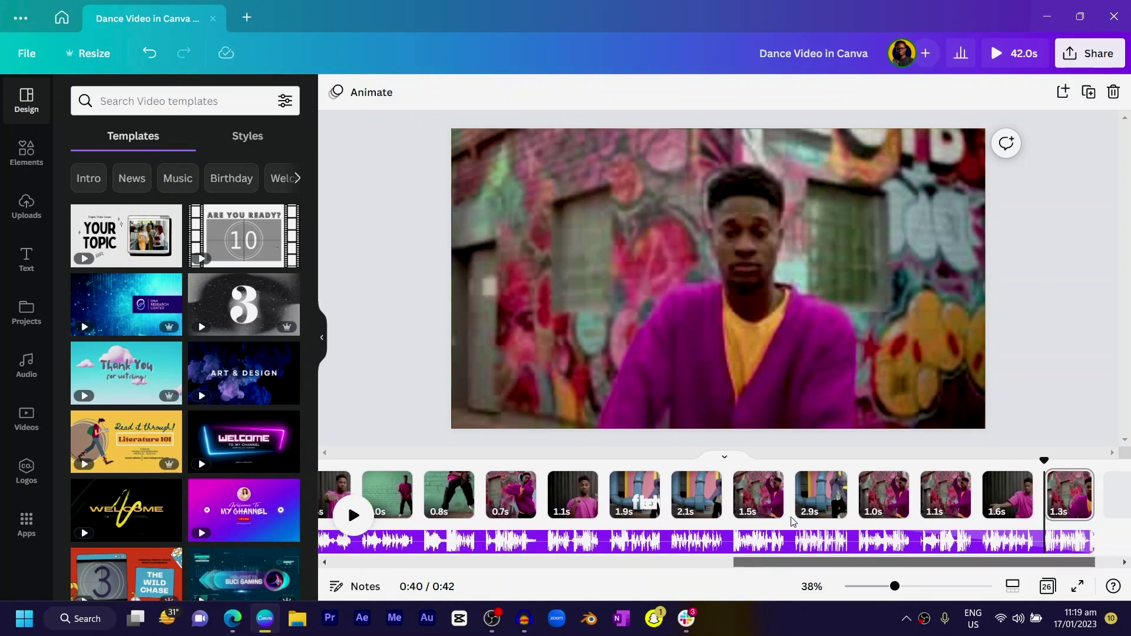
pyautogui.hscroll(-8, 658, 539)
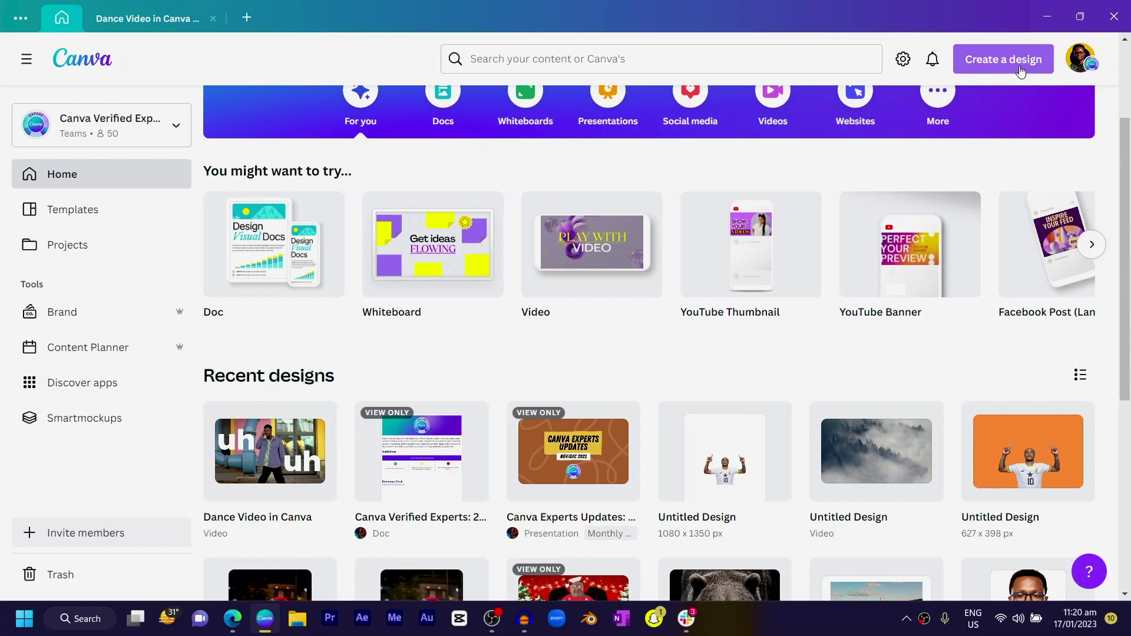
# Create a new blank Video design.
pyautogui.click(990, 70)
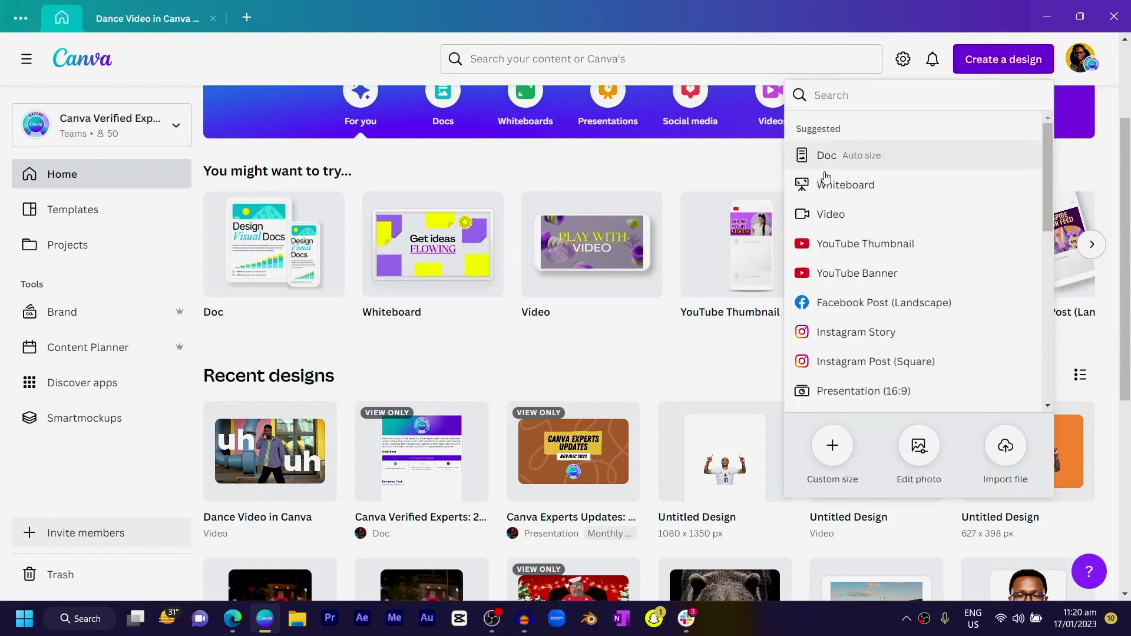
pyautogui.click(832, 215)
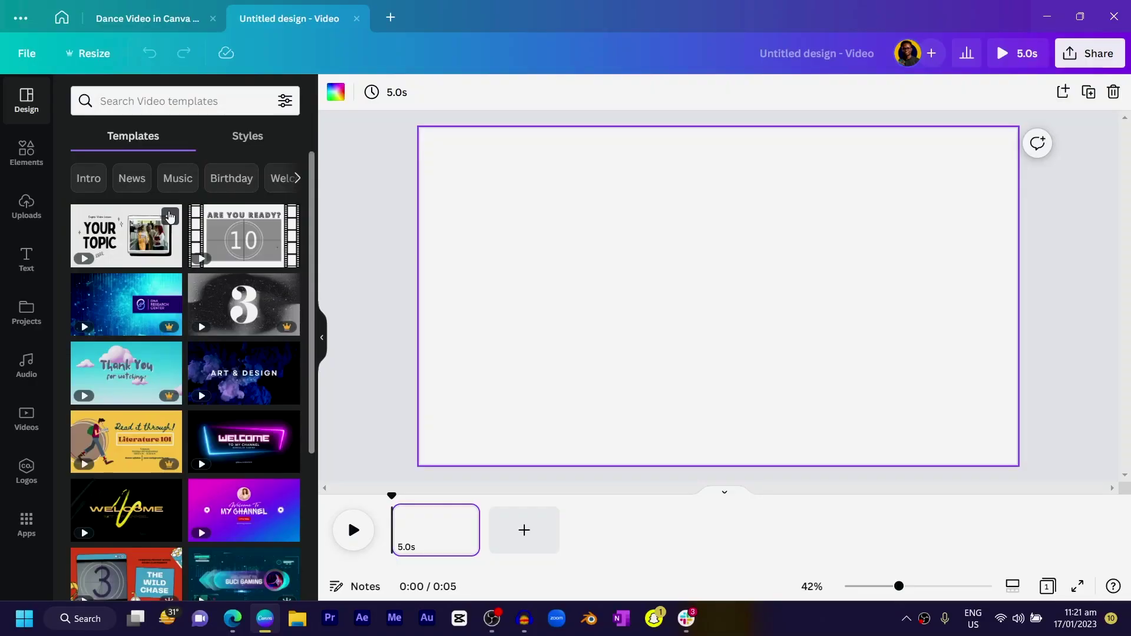
# Add the recently used stock clip of the man in a pink shirt by the black-and-yellow wall as the page background.
pyautogui.click(26, 418)
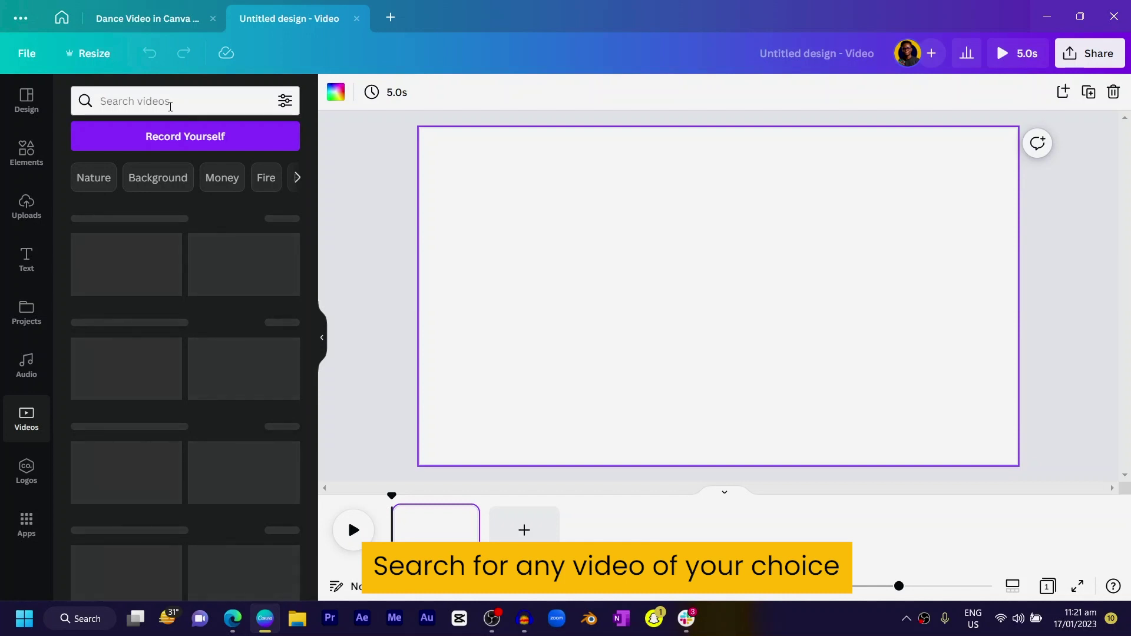
pyautogui.click(236, 270)
pyautogui.moveTo(666, 274)
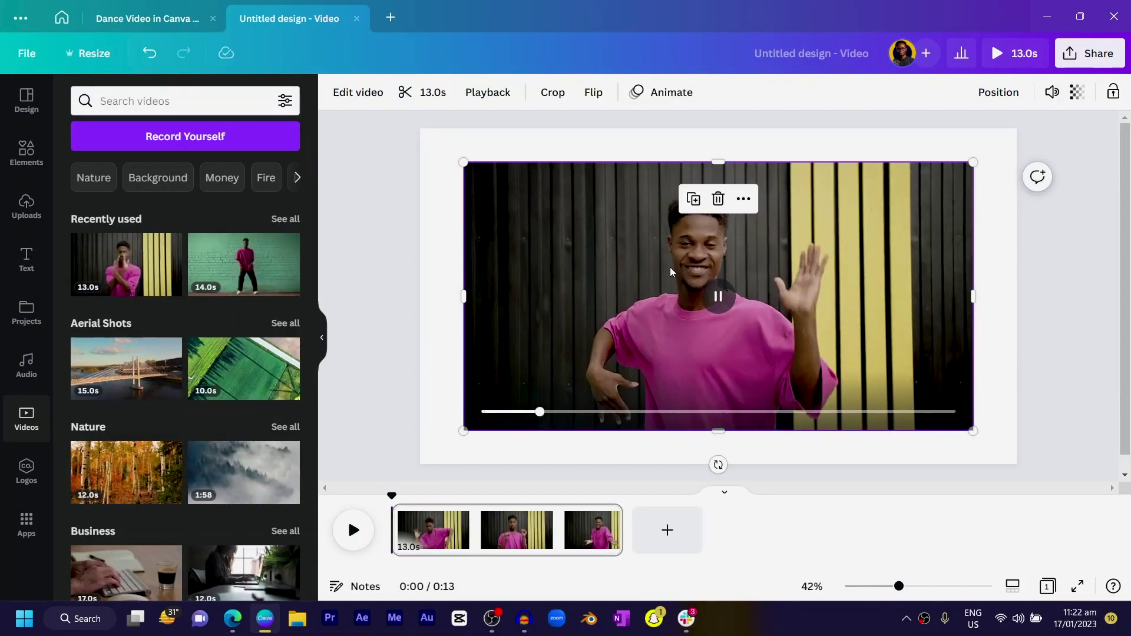
pyautogui.rightClick(669, 267)
pyautogui.click(728, 543)
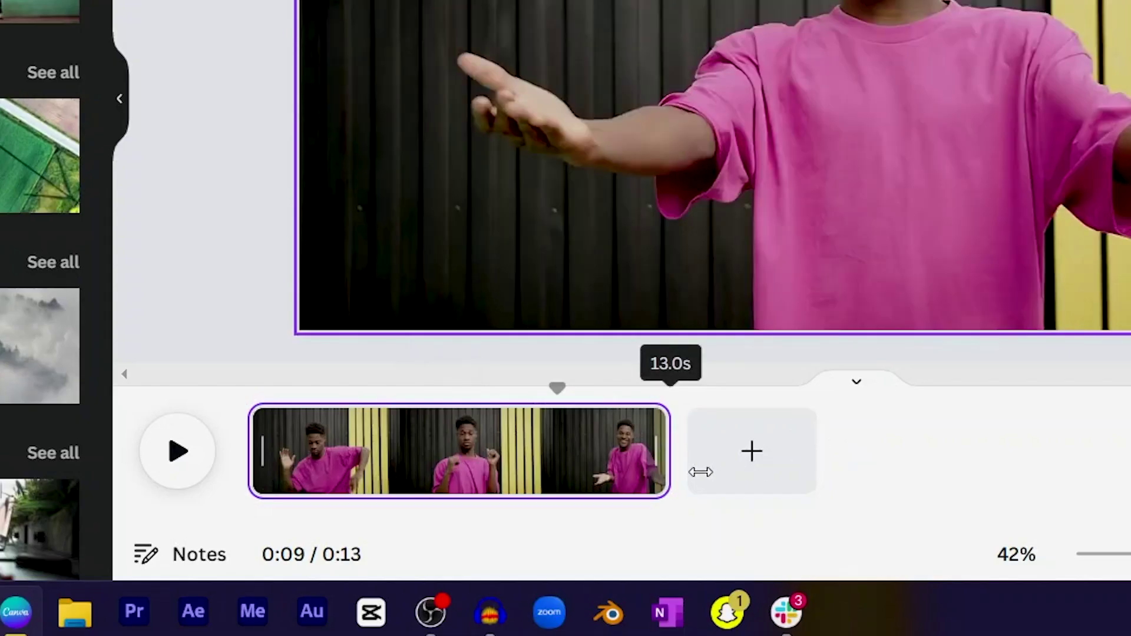
# Try trimming the end of the first clip in the timeline and extend it back to its full 13-second length.
pyautogui.moveTo(634, 535); pyautogui.dragTo(433, 529)
pyautogui.moveTo(322, 450); pyautogui.dragTo(855, 449)
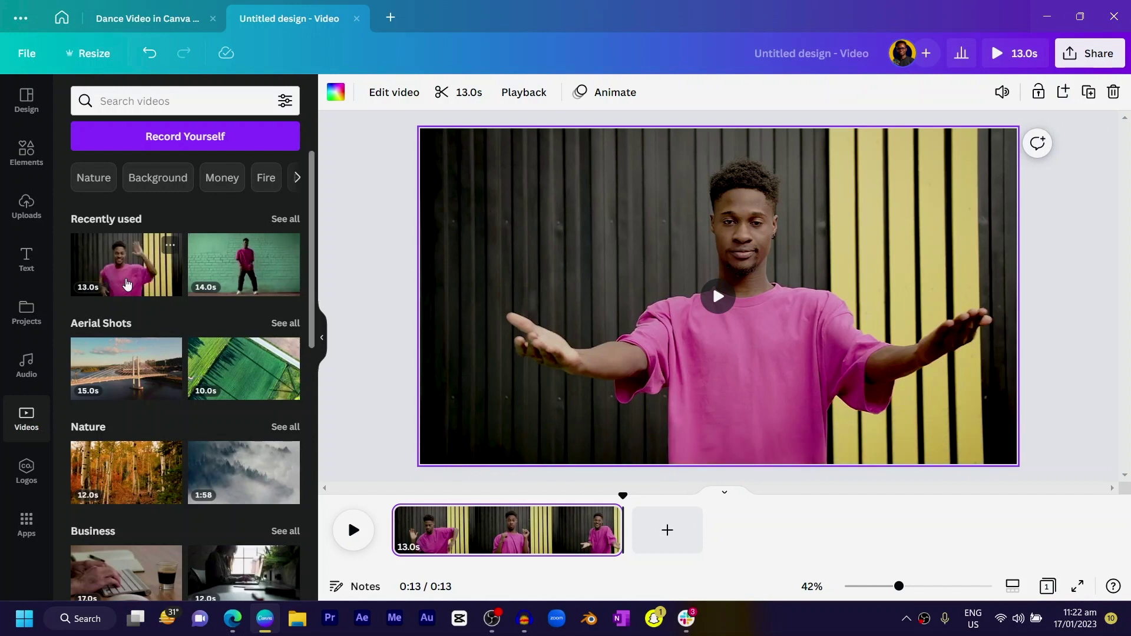
# Add a second page and set the 14-second green brick wall dance clip as its background.
pyautogui.click(666, 531)
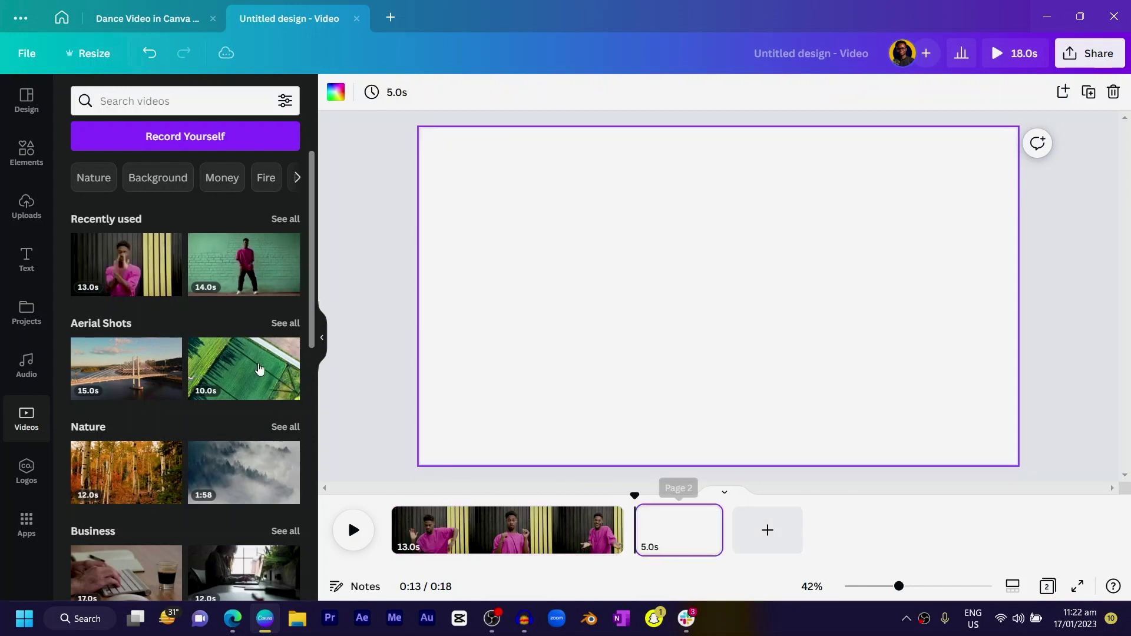
pyautogui.click(243, 275)
pyautogui.rightClick(704, 303)
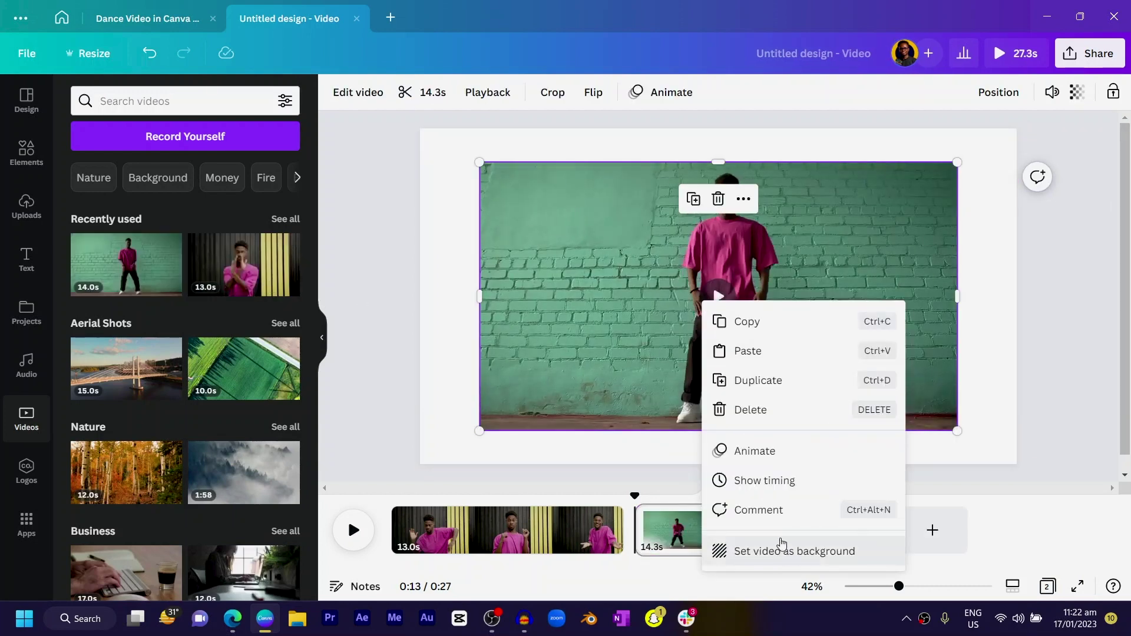
pyautogui.click(771, 554)
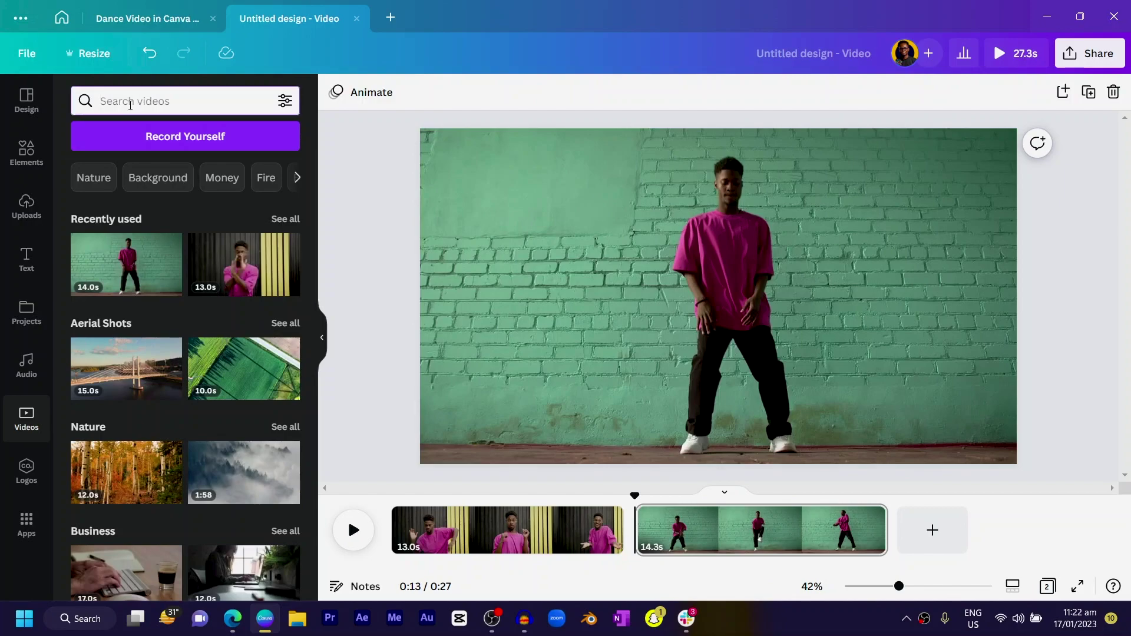
# Search the stock videos for "dance video", browse the results and clear the search.
pyautogui.click(130, 104)
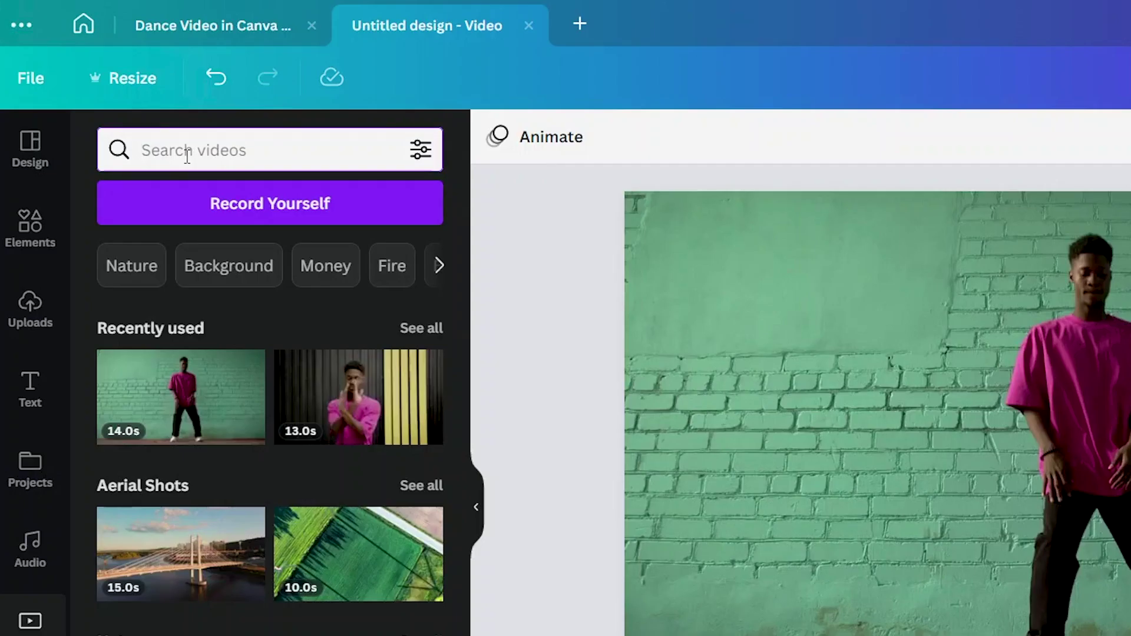
pyautogui.write('dance video')
pyautogui.click(160, 249)
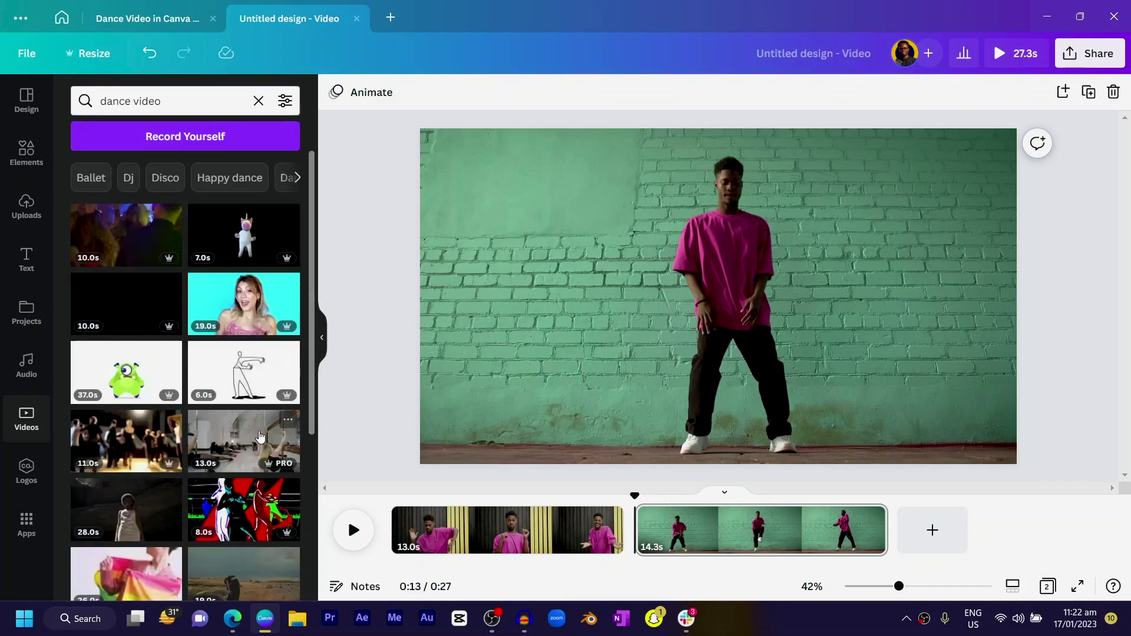
pyautogui.scroll(-5, 261, 436)
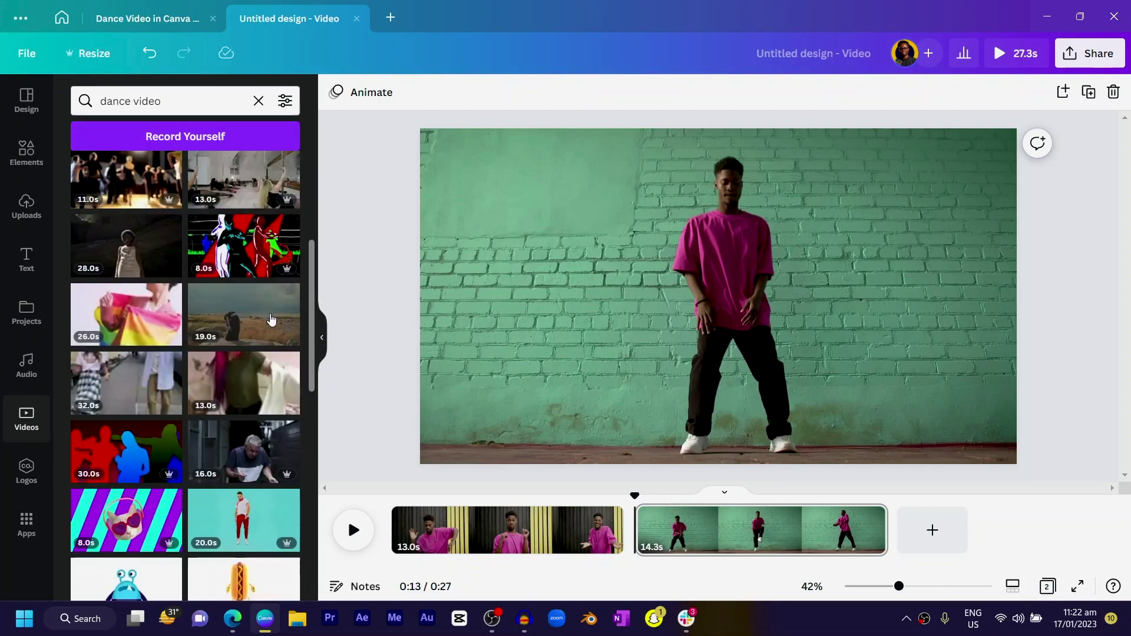
pyautogui.scroll(-5, 271, 330)
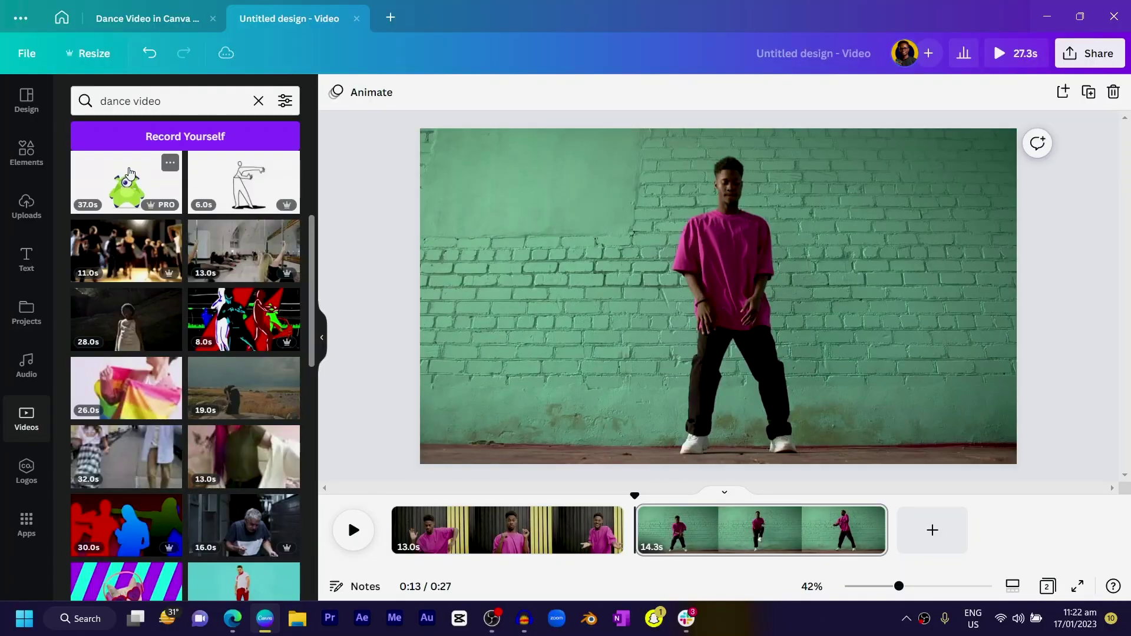
pyautogui.scroll(3, 226, 164)
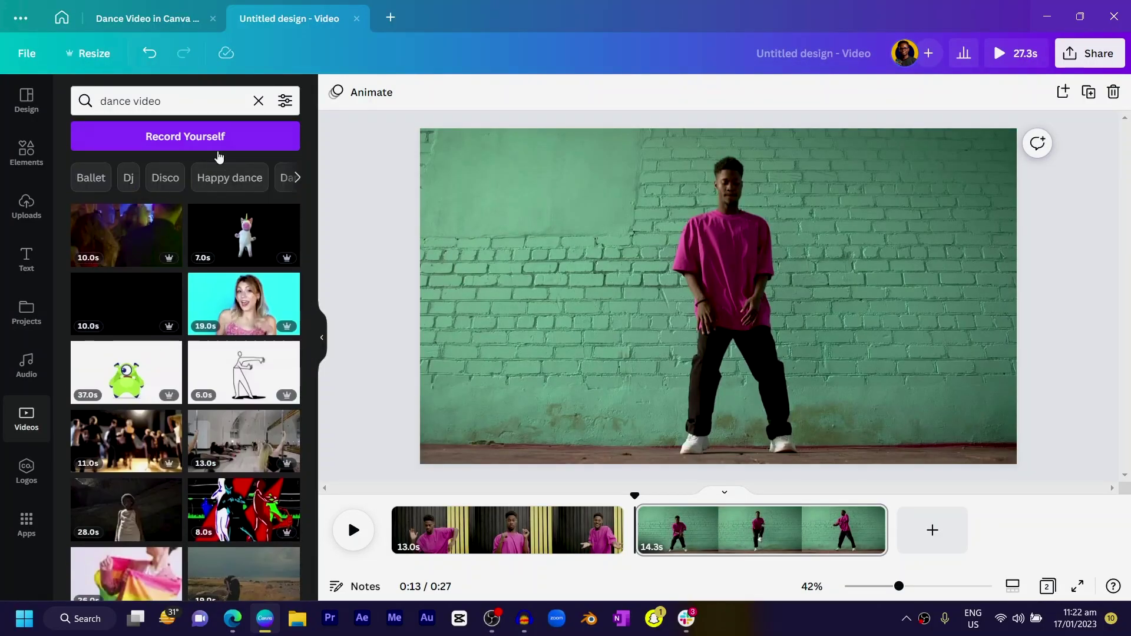
pyautogui.click(256, 106)
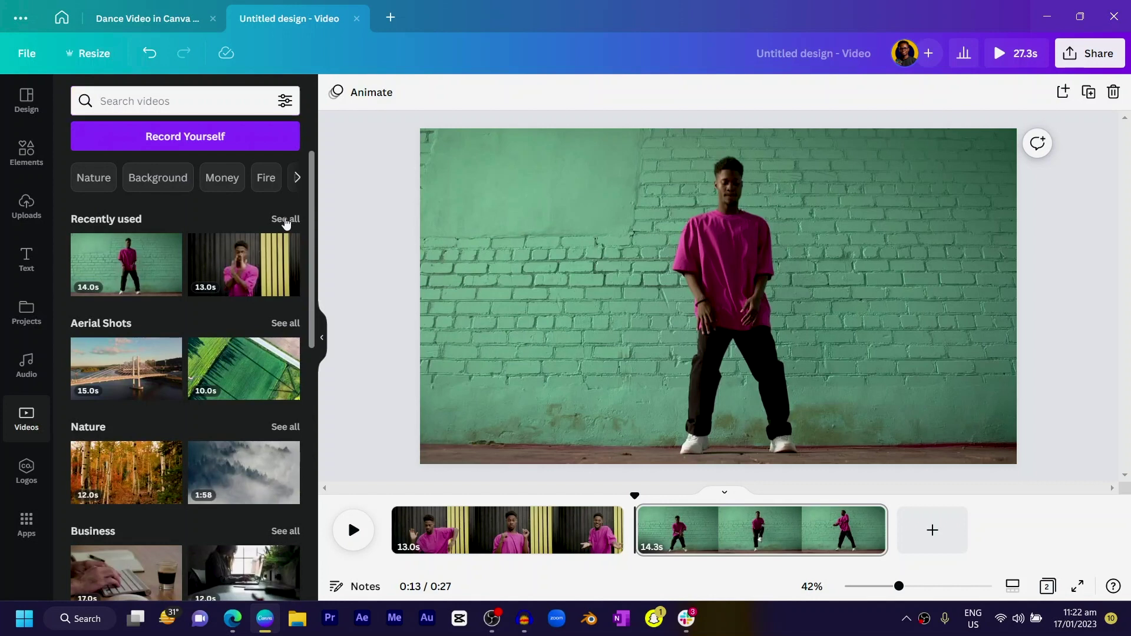
# Add a third page and set the 13-second graffiti wall dance clip from the full recently used list as its background.
pyautogui.click(286, 220)
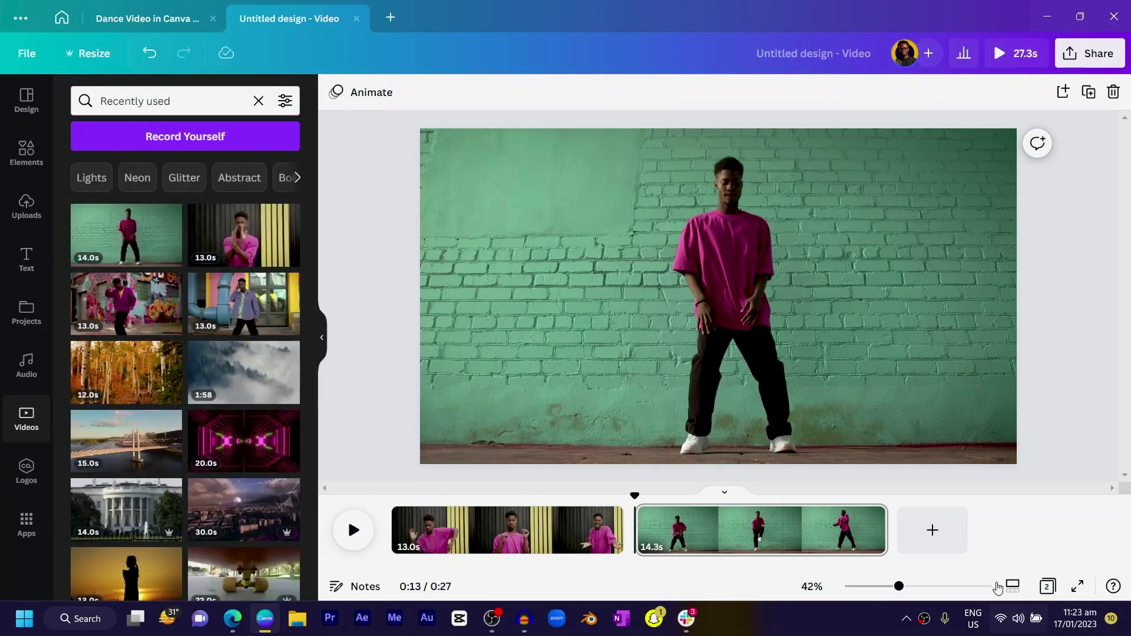
pyautogui.click(931, 532)
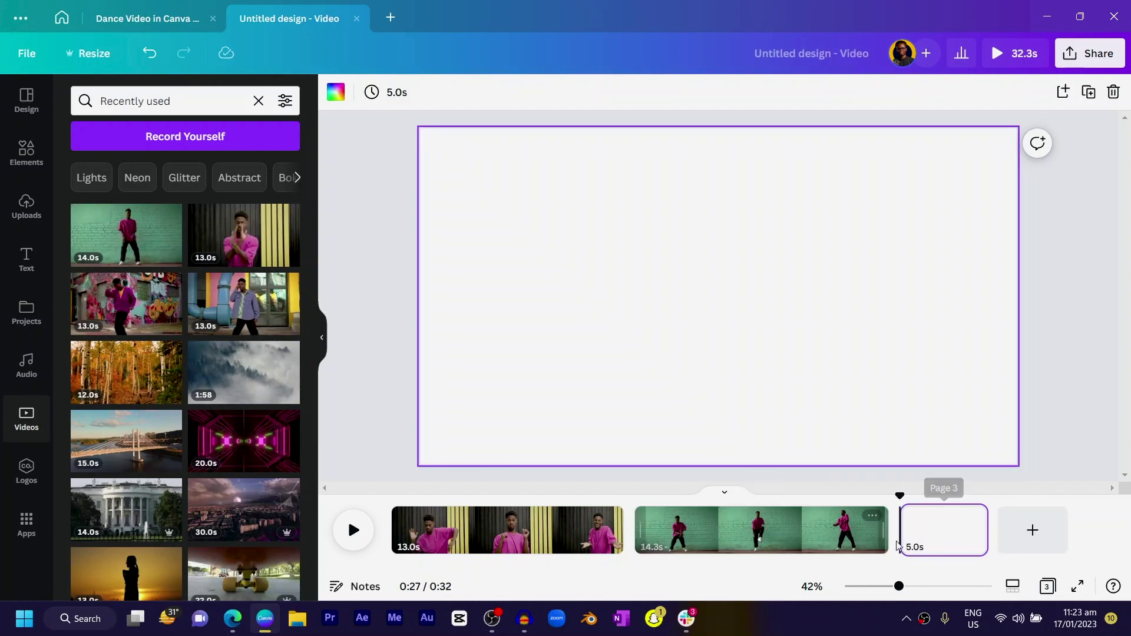
pyautogui.click(133, 312)
pyautogui.rightClick(695, 297)
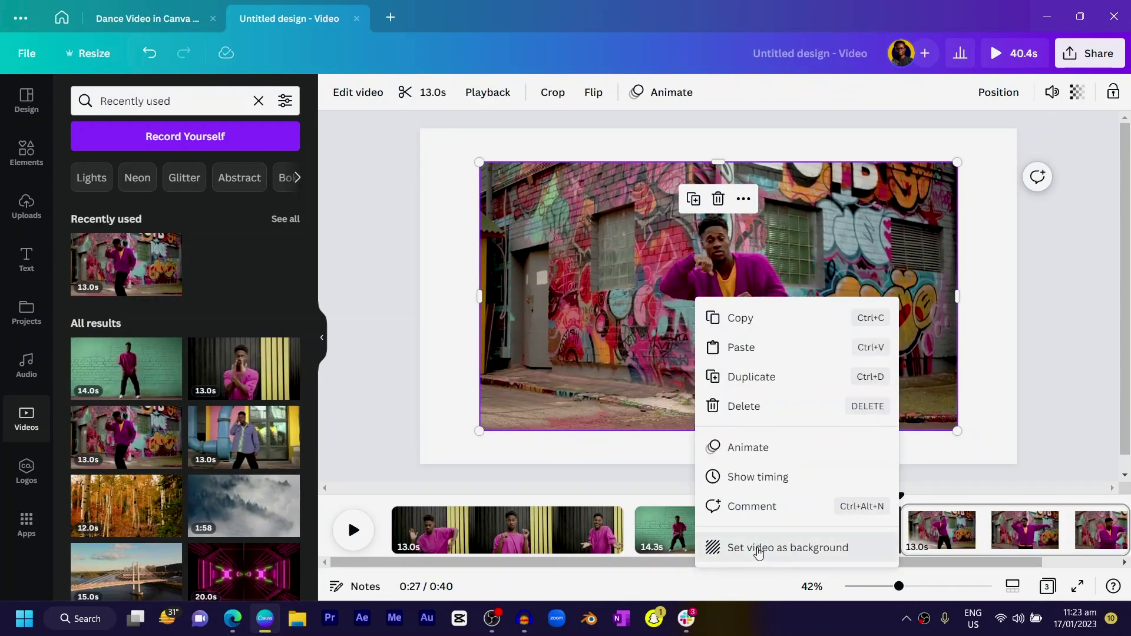
pyautogui.click(759, 549)
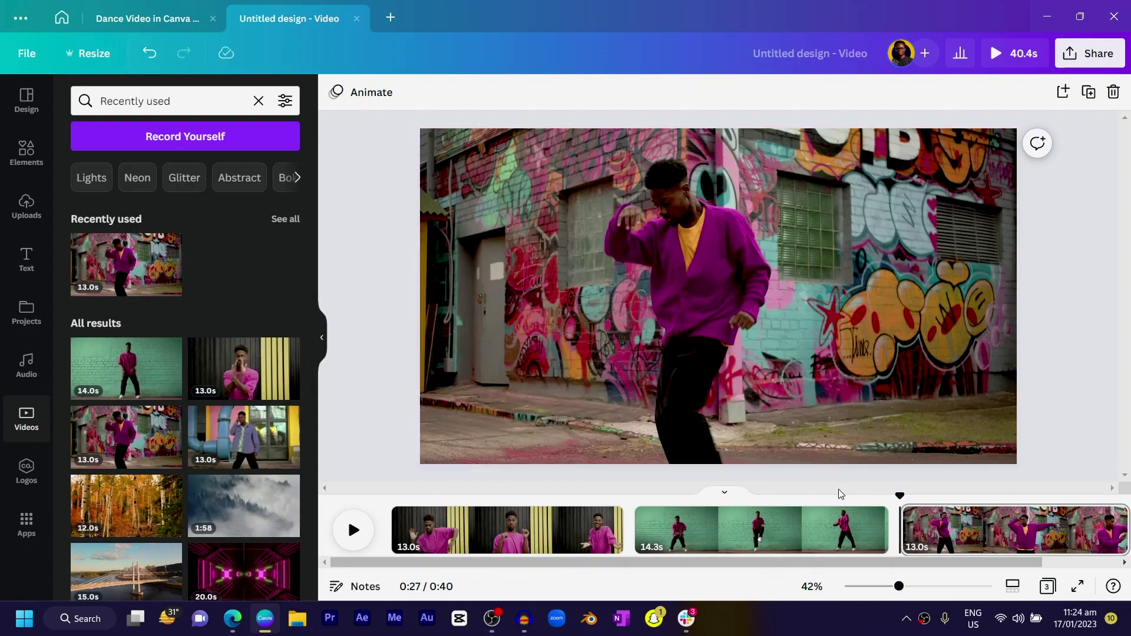
# Play the first seconds of the video from the beginning and return the playhead to the start.
pyautogui.moveTo(822, 562)
pyautogui.mouseDown()
pyautogui.moveTo(908, 559)
pyautogui.moveTo(817, 562)
pyautogui.mouseUp()
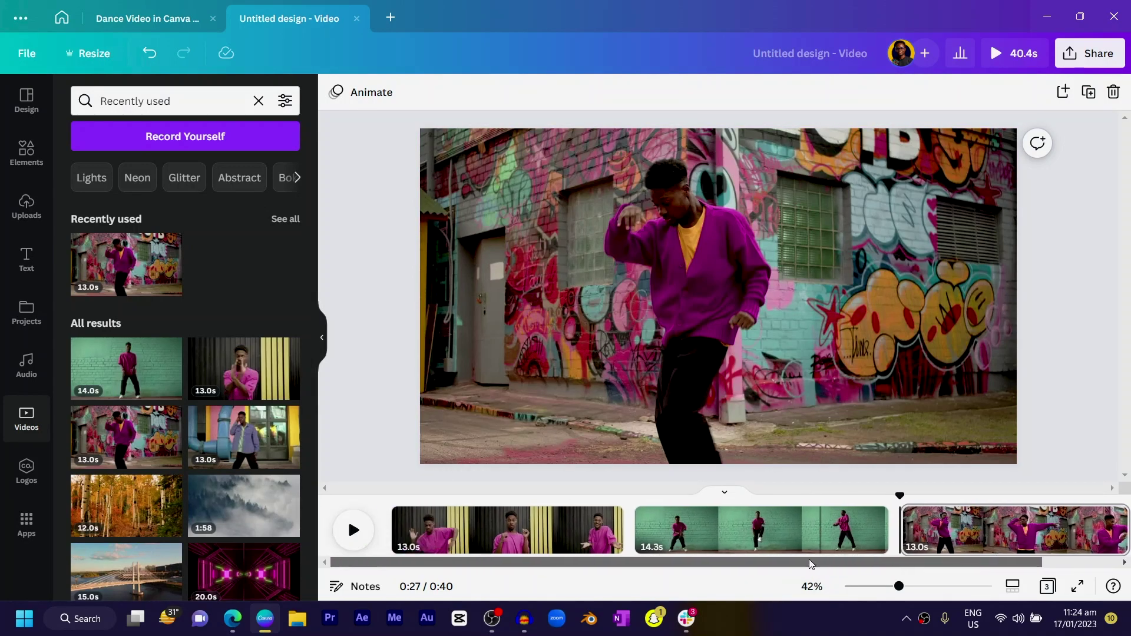
pyautogui.moveTo(898, 496); pyautogui.dragTo(354, 477)
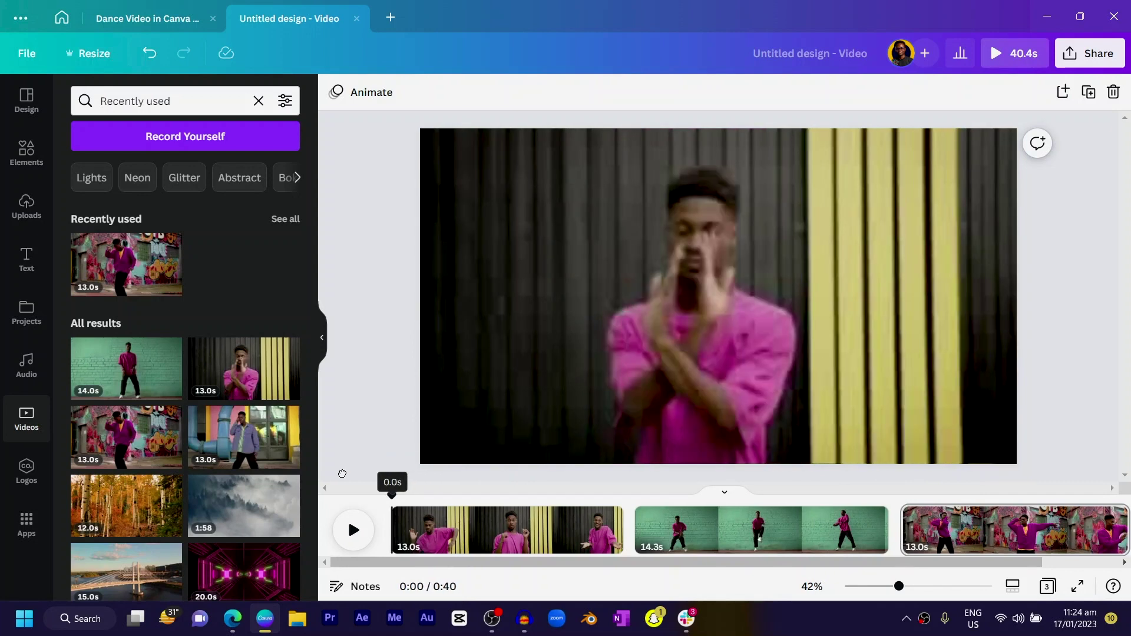
pyautogui.click(352, 530)
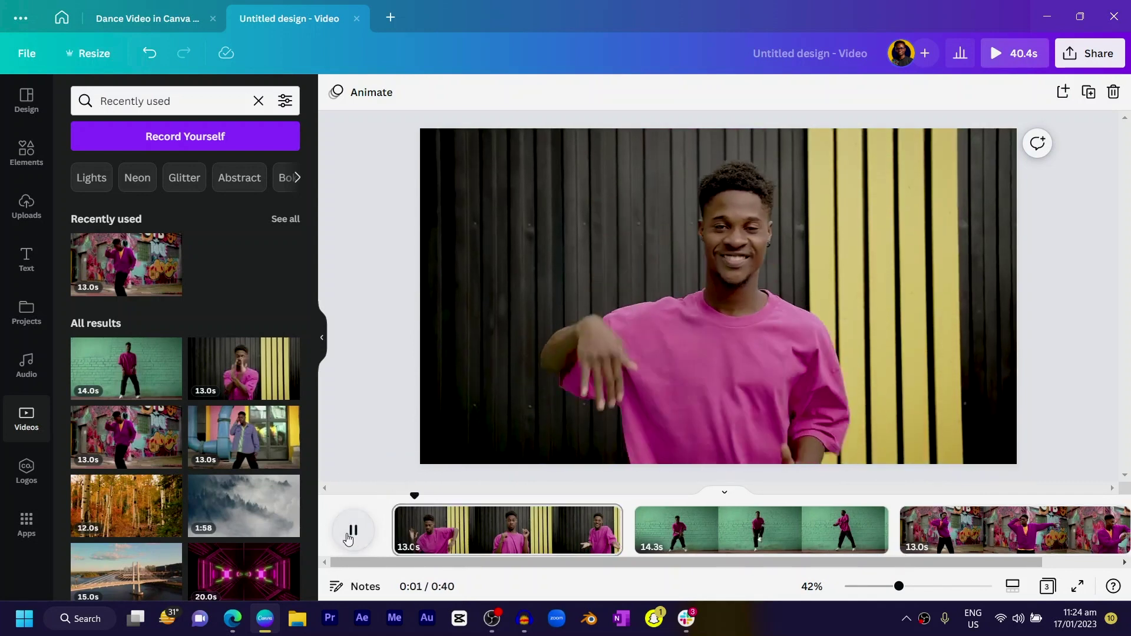
pyautogui.click(351, 531)
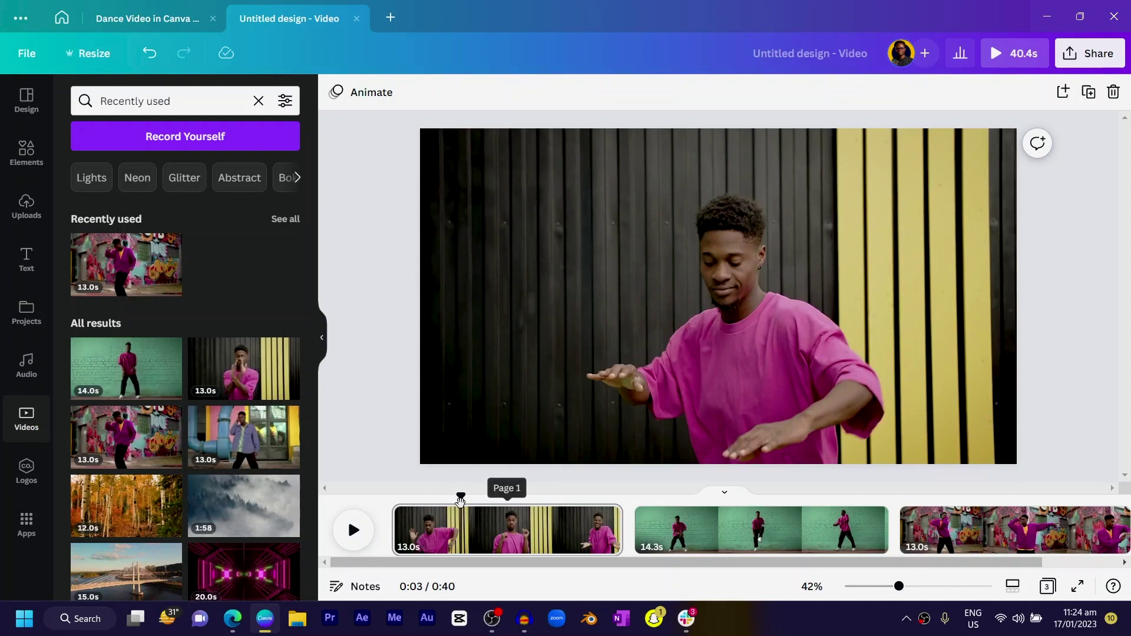
pyautogui.moveTo(461, 496); pyautogui.dragTo(390, 497)
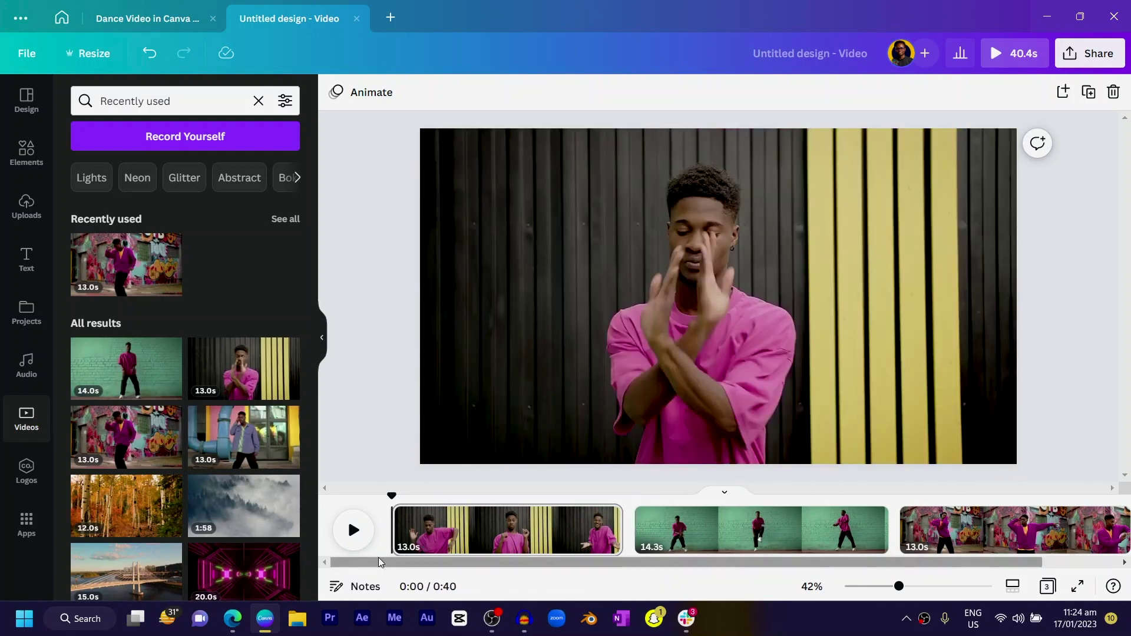
# Browse the music tracks in the stock audio library.
pyautogui.click(27, 365)
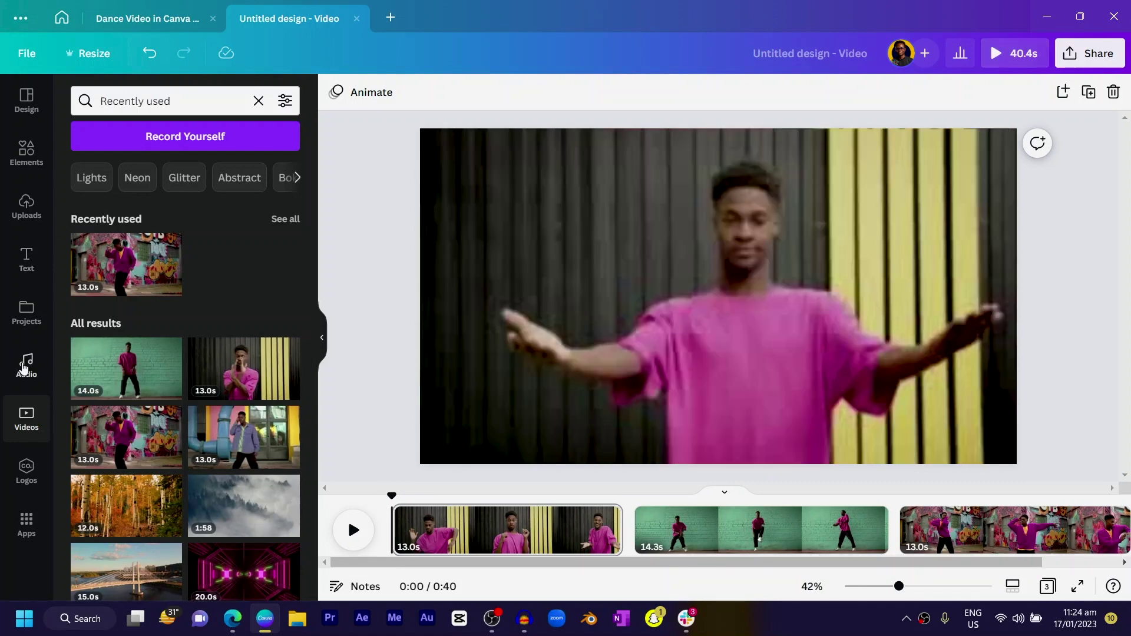
pyautogui.scroll(-5, 142, 469)
pyautogui.scroll(1, 143, 462)
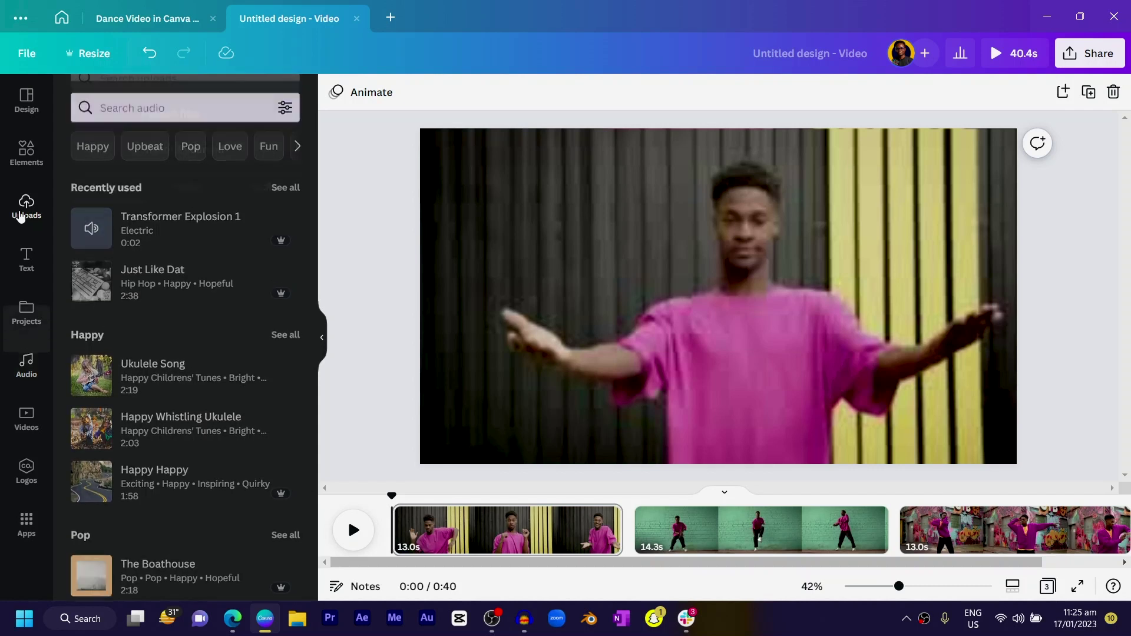
# Add the uploaded track "Wav Haven - WAY TOO COLD.mp3" to the timeline and extend it to begin at the start of the video.
pyautogui.click(25, 206)
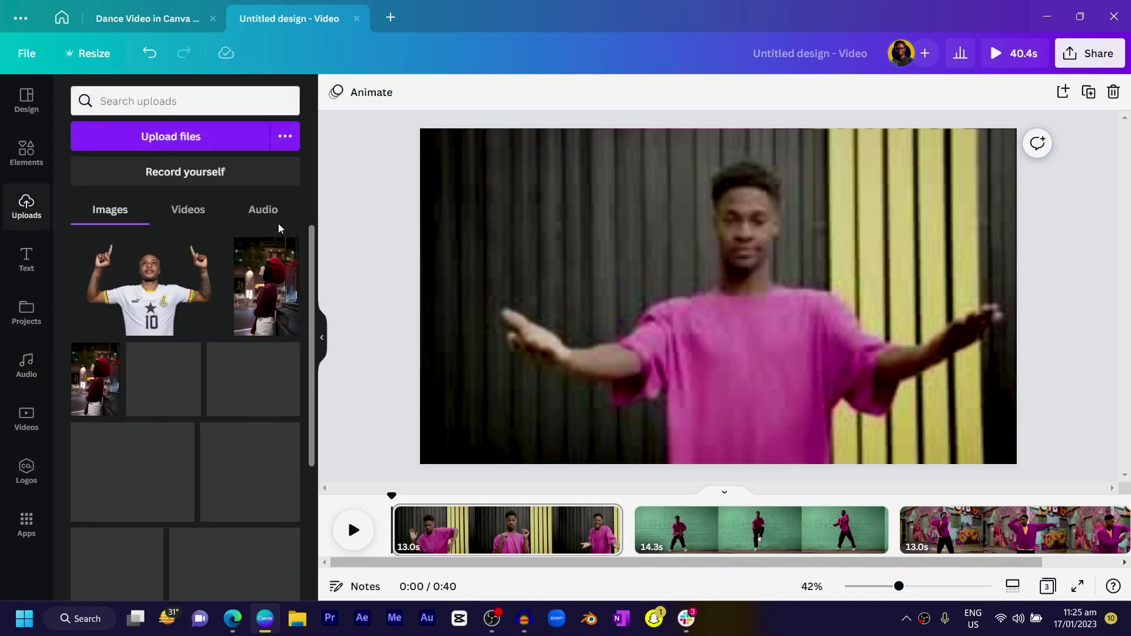
pyautogui.click(258, 213)
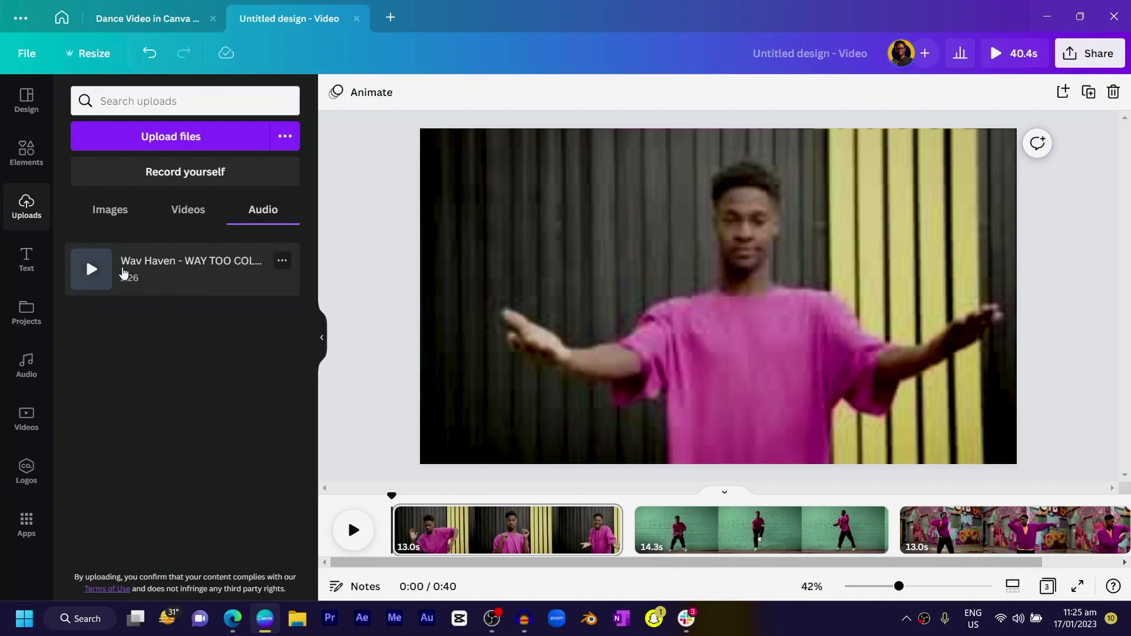
pyautogui.moveTo(130, 274); pyautogui.dragTo(437, 539)
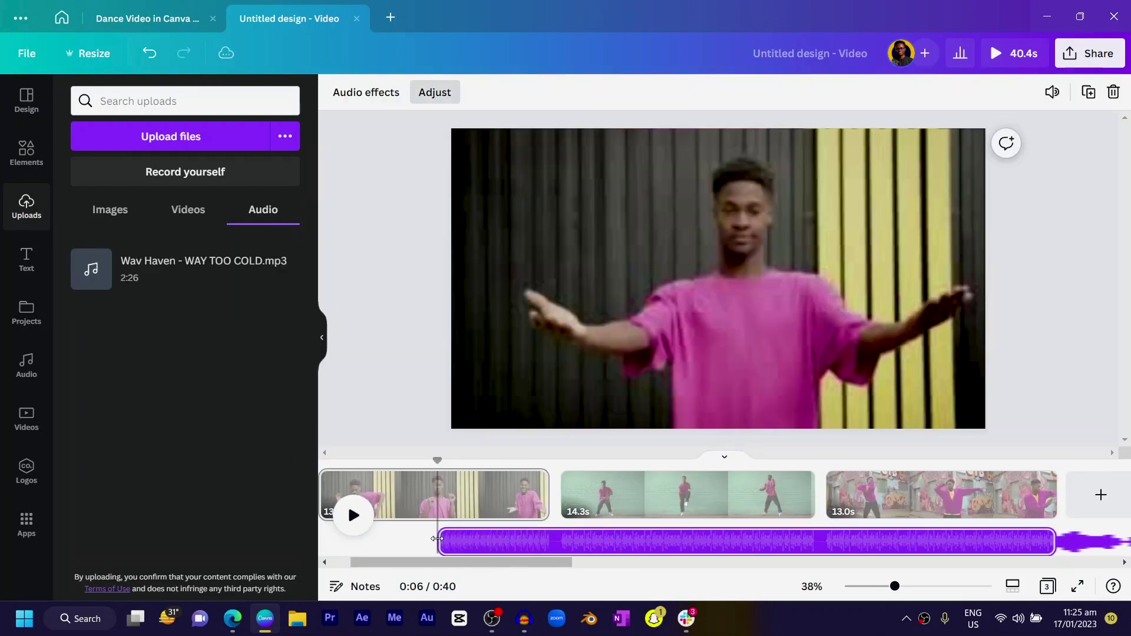
pyautogui.moveTo(528, 562); pyautogui.dragTo(466, 606)
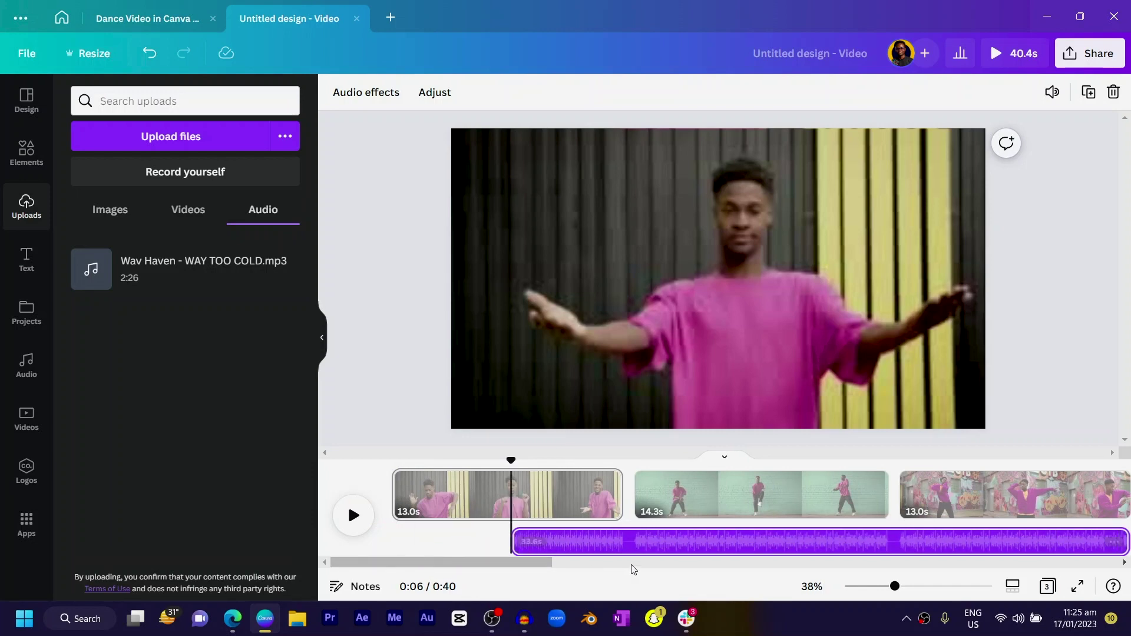
pyautogui.click(417, 424)
pyautogui.moveTo(604, 549); pyautogui.dragTo(336, 539)
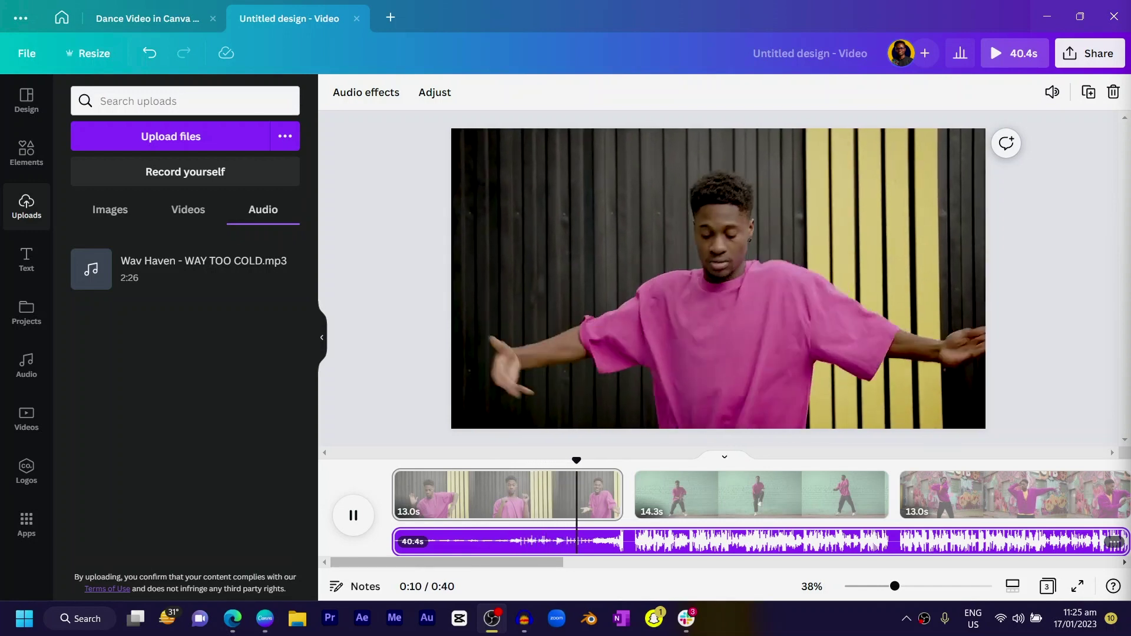
# Shift the music track so it starts about 11.7 seconds into the song, and return the playhead to the start.
pyautogui.click(351, 517)
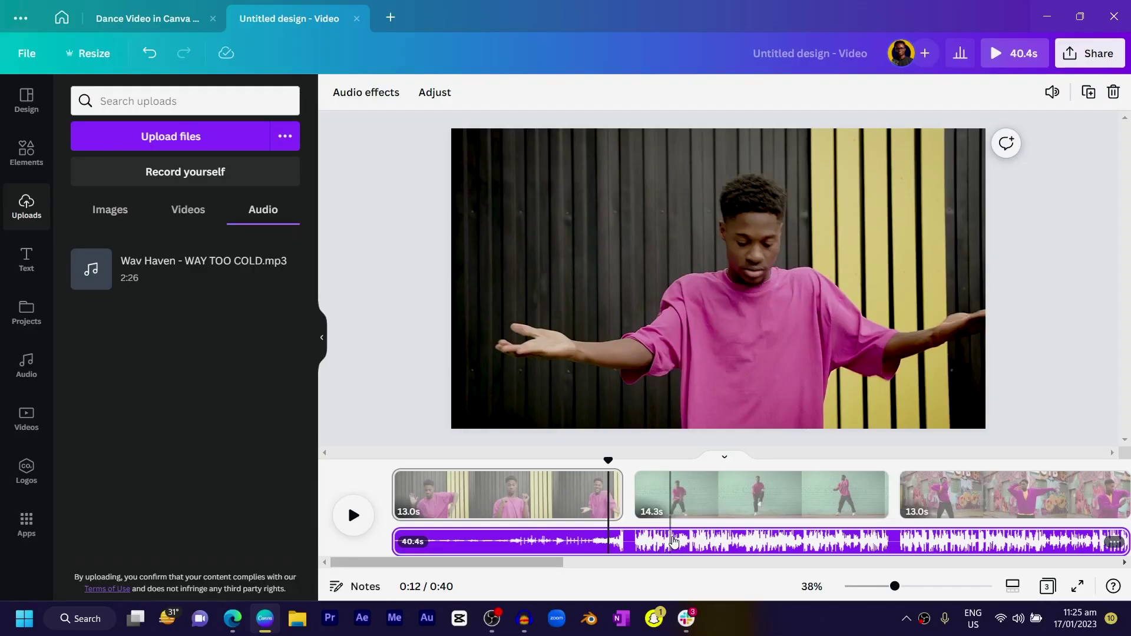
pyautogui.click(676, 543)
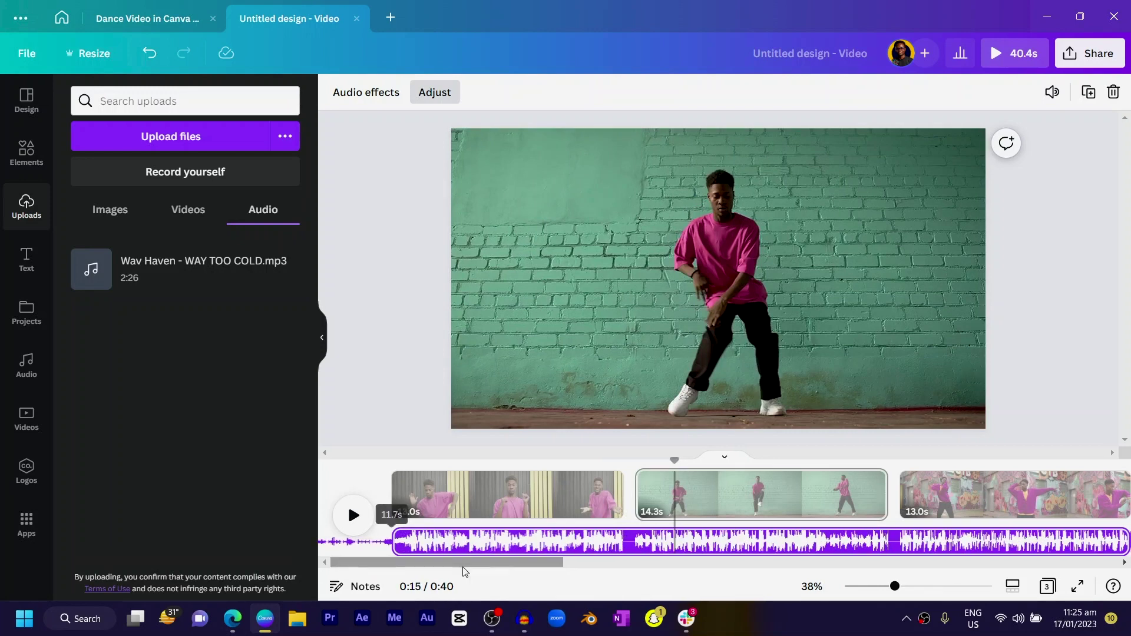
pyautogui.moveTo(672, 462); pyautogui.dragTo(265, 488)
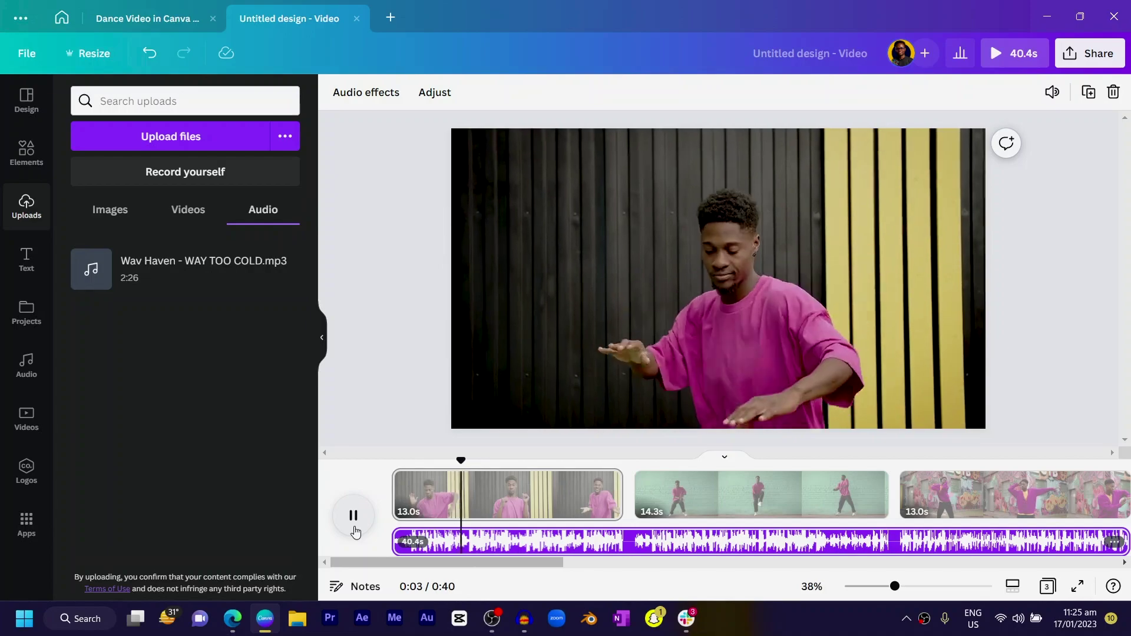
# Split the first clip, with the black and yellow wall, at about 4.4 seconds.
pyautogui.click(355, 530)
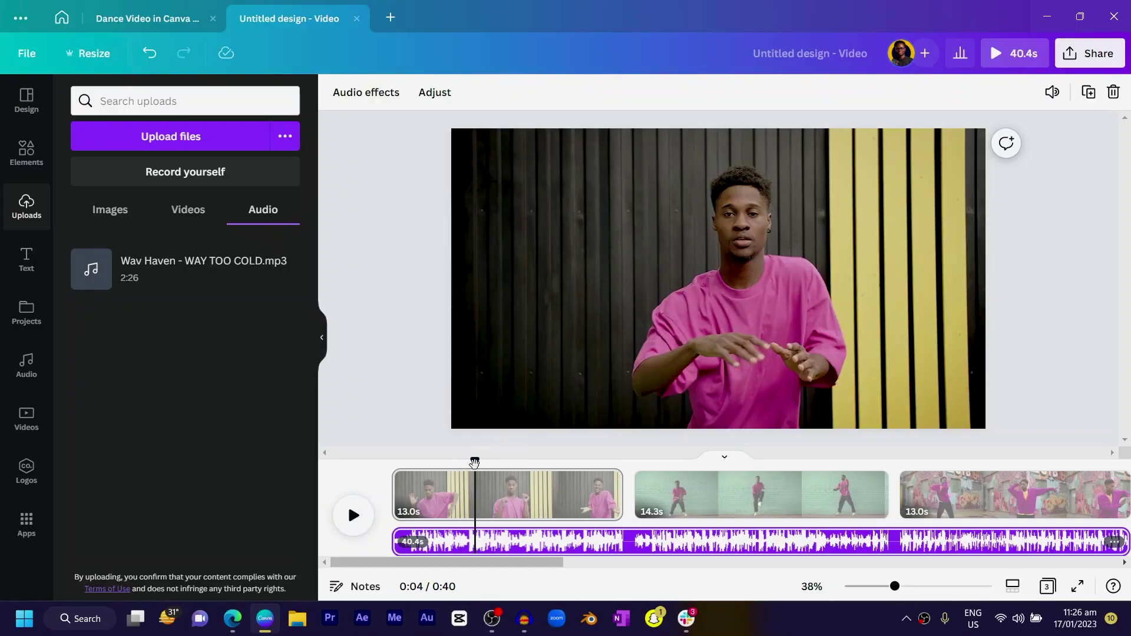
pyautogui.moveTo(418, 460); pyautogui.dragTo(338, 483)
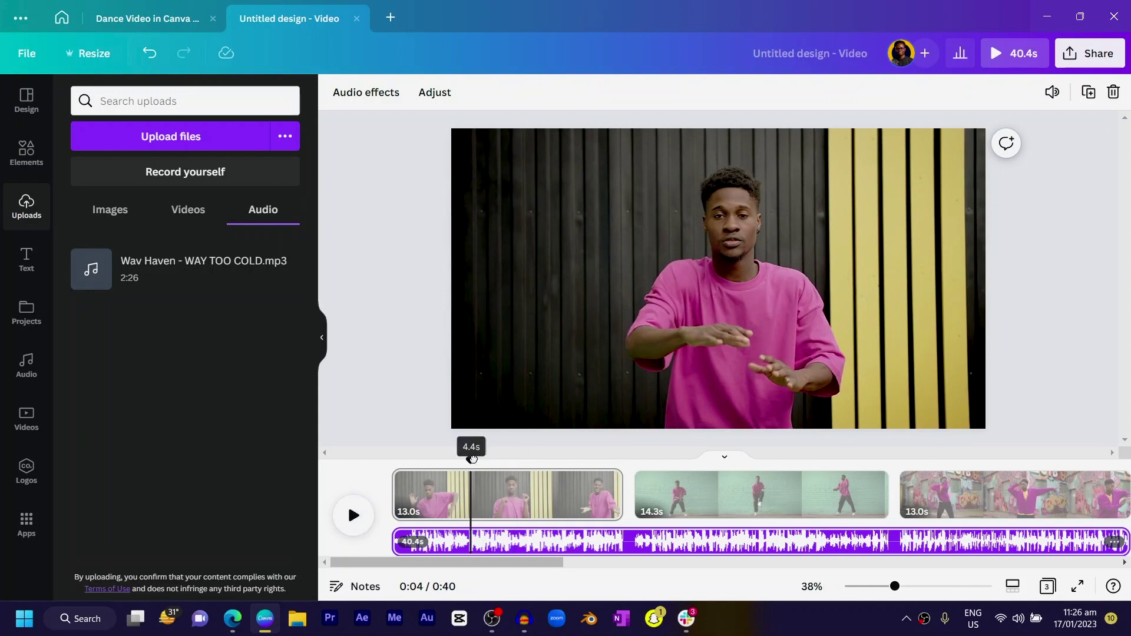
pyautogui.moveTo(473, 459); pyautogui.dragTo(470, 459)
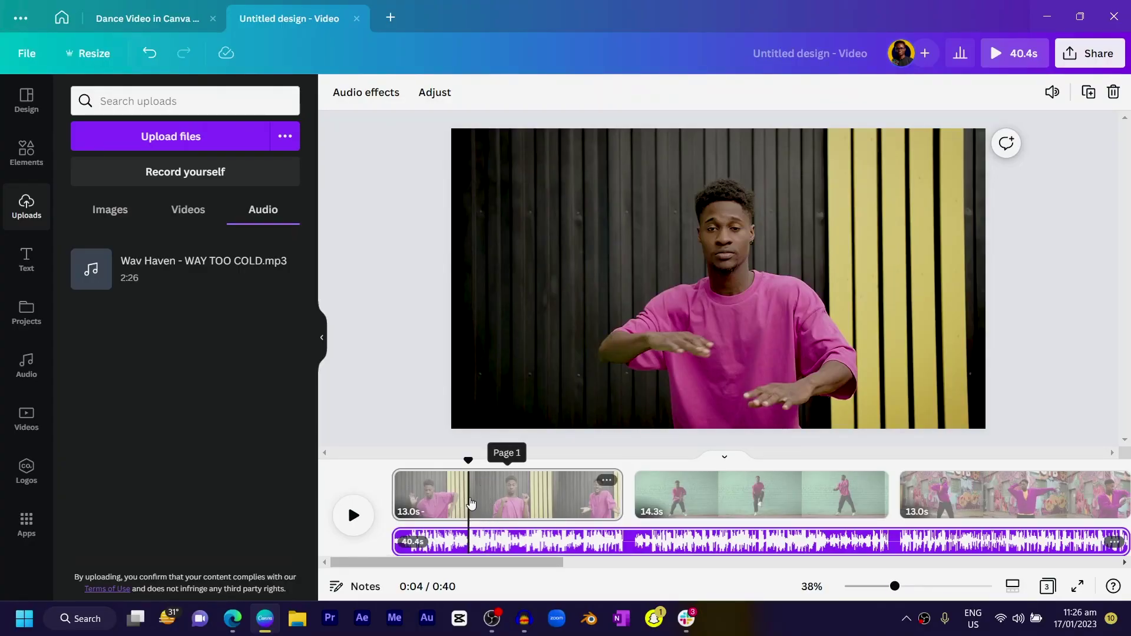
pyautogui.rightClick(471, 503)
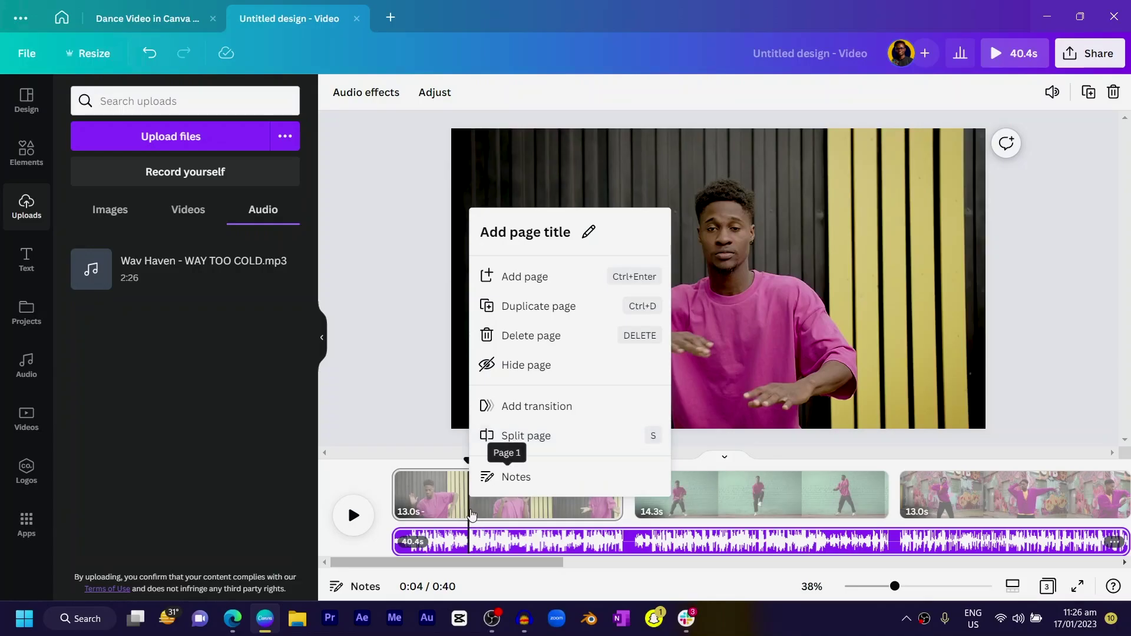
pyautogui.click(471, 514)
pyautogui.press('s')
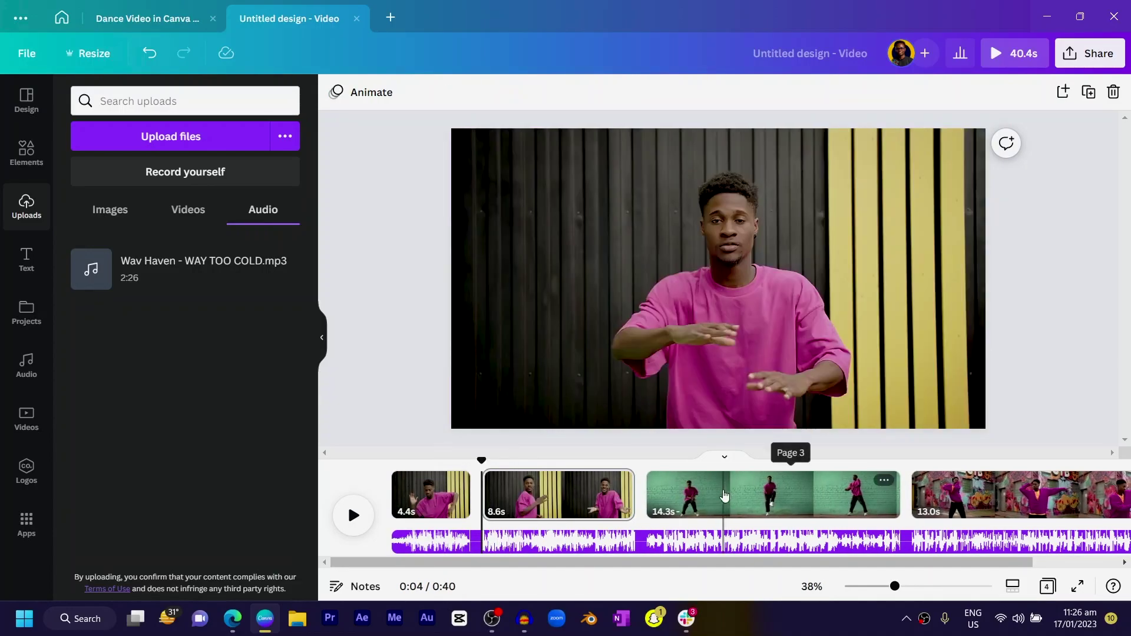
# Split the green wall clip so that its first part lasts 3.5 seconds.
pyautogui.rightClick(707, 500)
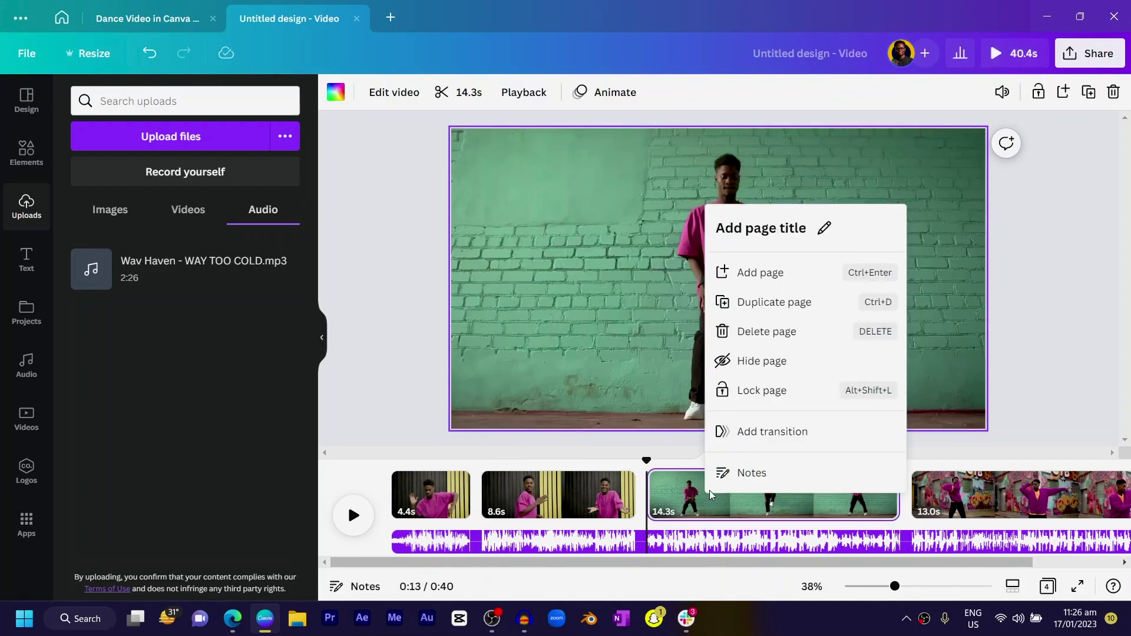
pyautogui.click(649, 496)
pyautogui.click(695, 486)
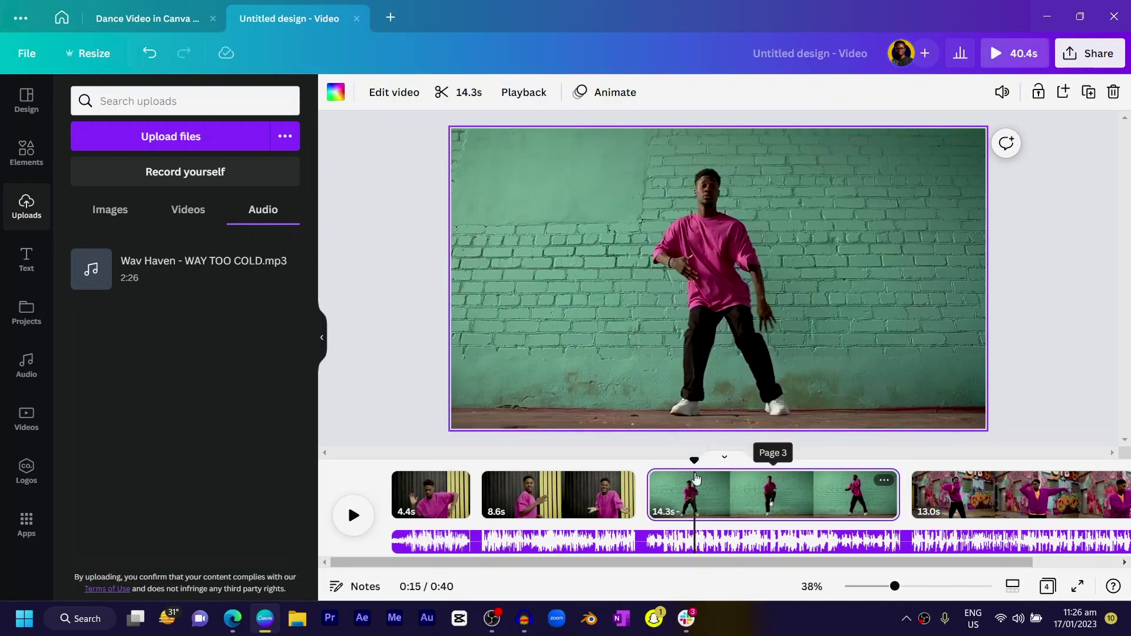
pyautogui.rightClick(706, 457)
pyautogui.press('s')
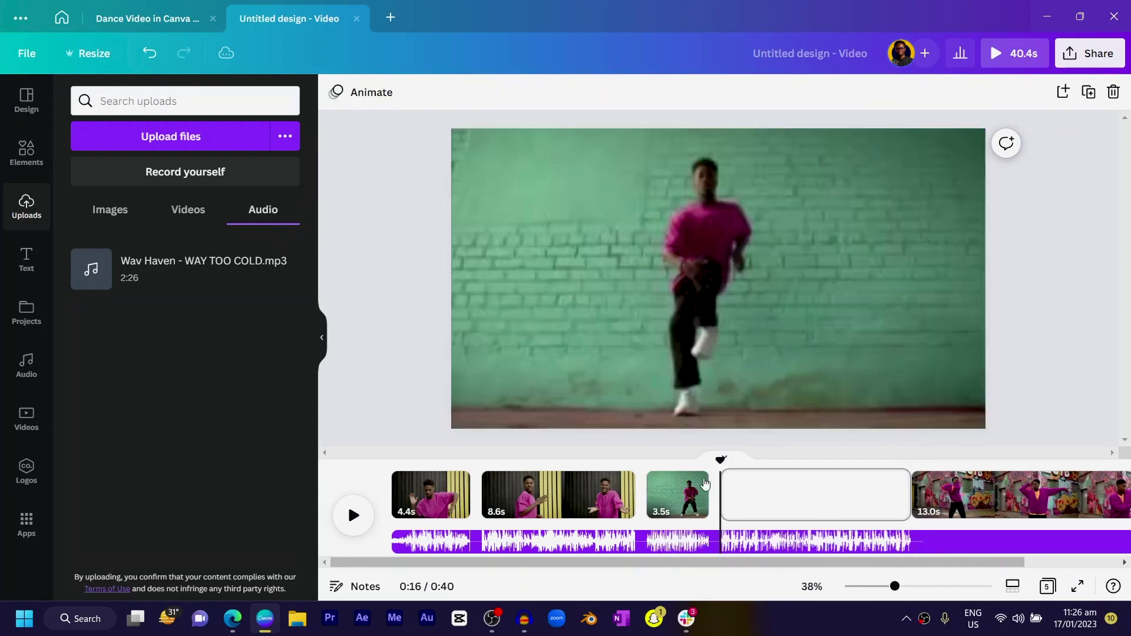
# Move the 3.5-second green wall clip directly after the 4.4-second opening clip and play the video from the beginning.
pyautogui.moveTo(669, 502); pyautogui.dragTo(514, 518)
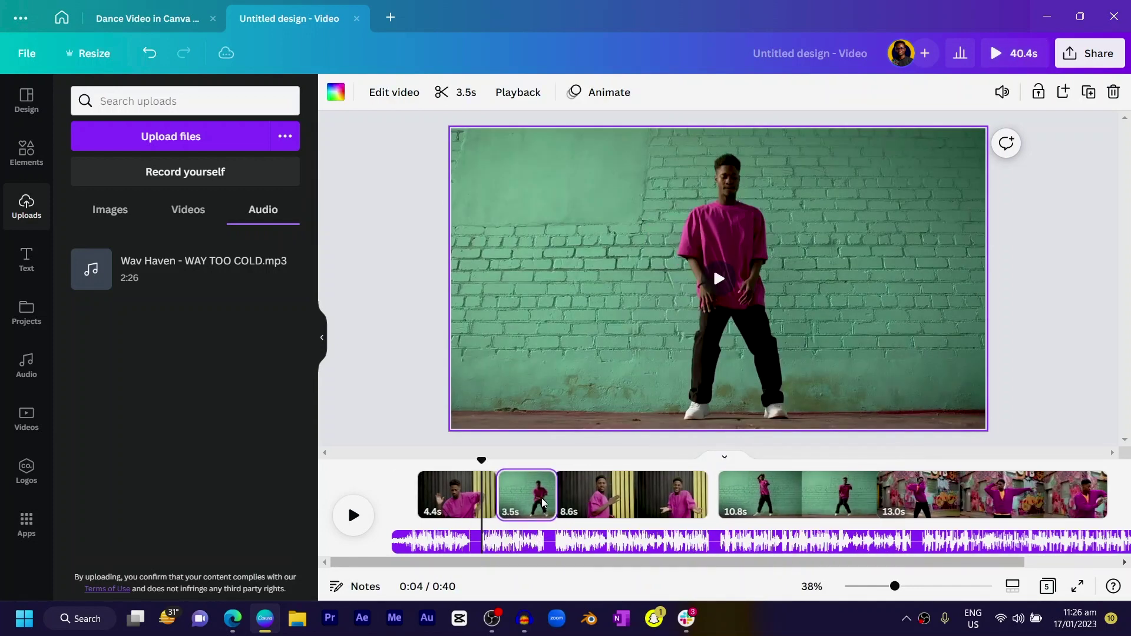
pyautogui.moveTo(478, 459); pyautogui.dragTo(392, 460)
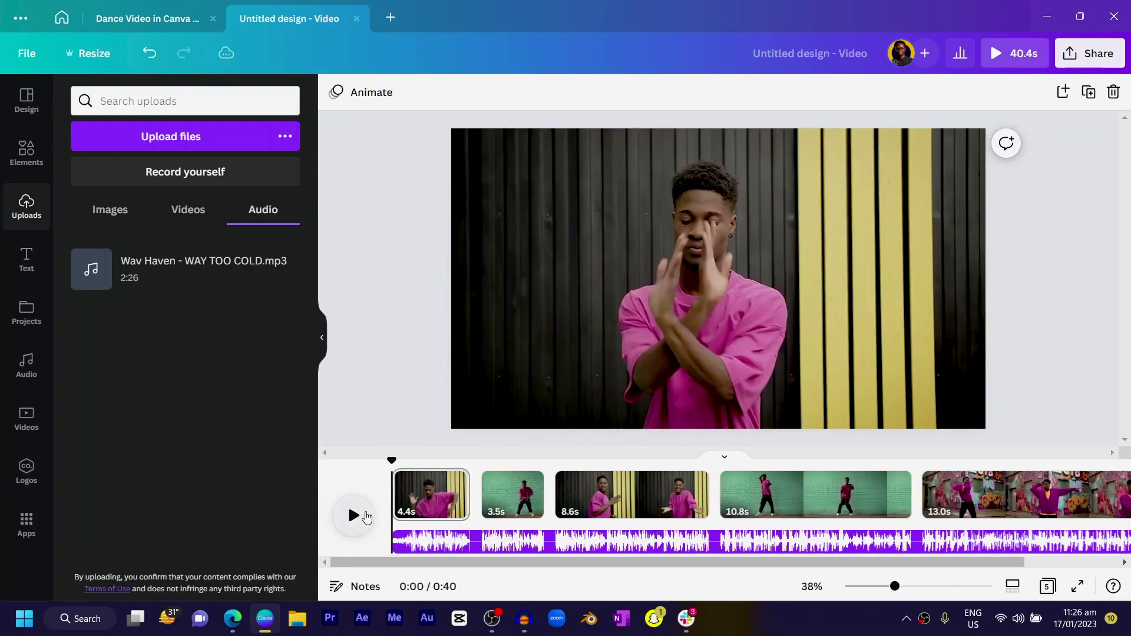
pyautogui.click(353, 516)
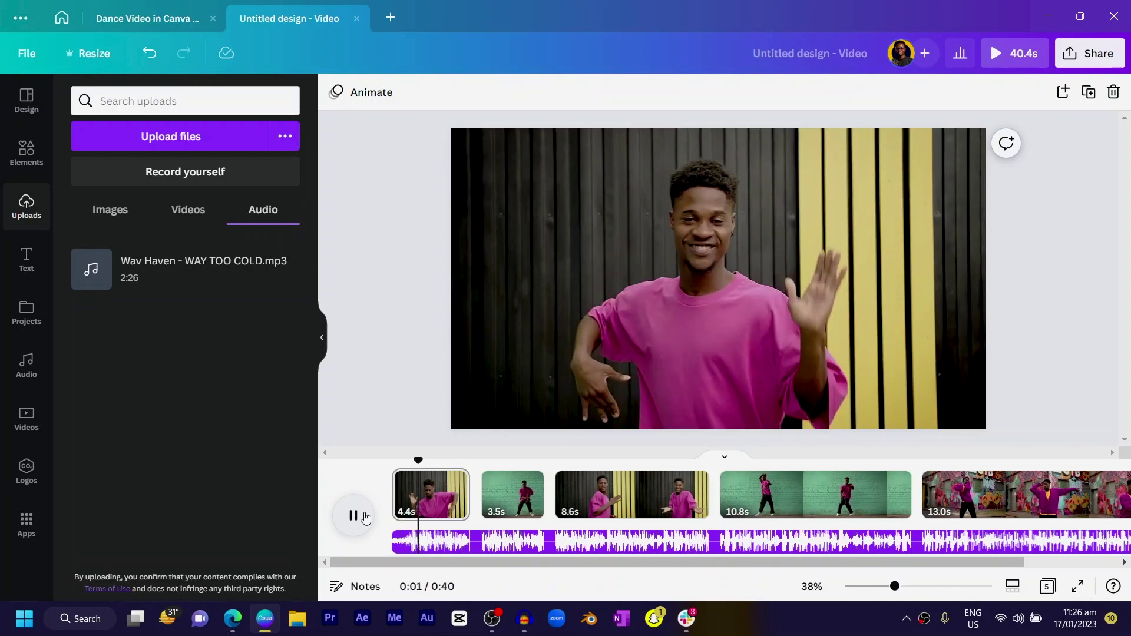
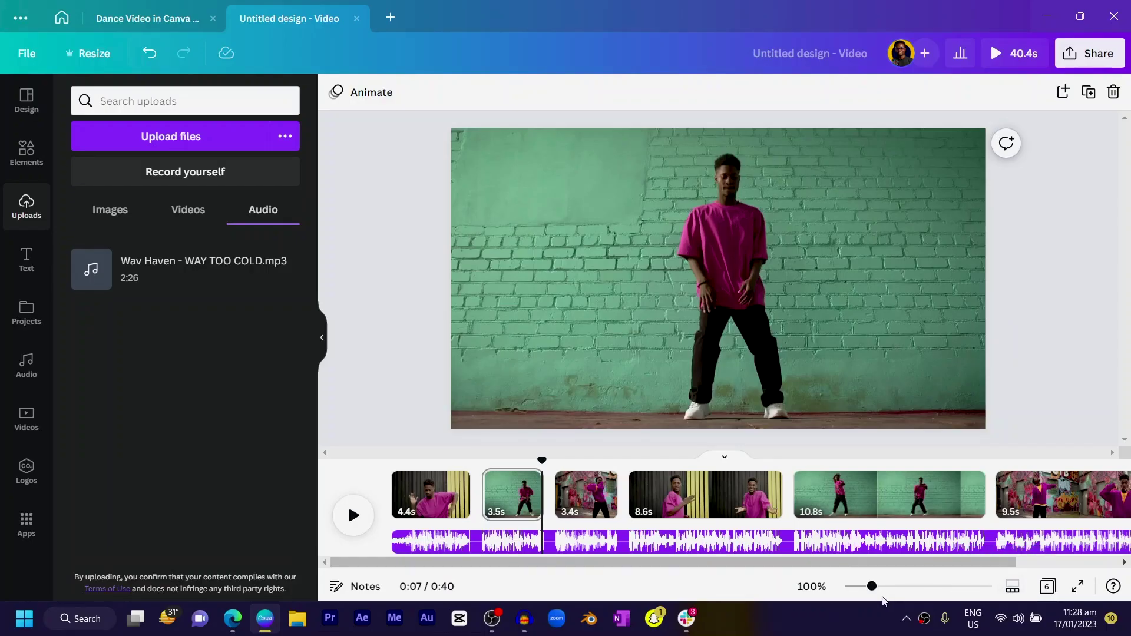
# Enlarge the timeline to 273%, review the end of the second clip, and trim its end to a length of 3.1 seconds.
pyautogui.moveTo(872, 587); pyautogui.dragTo(923, 586)
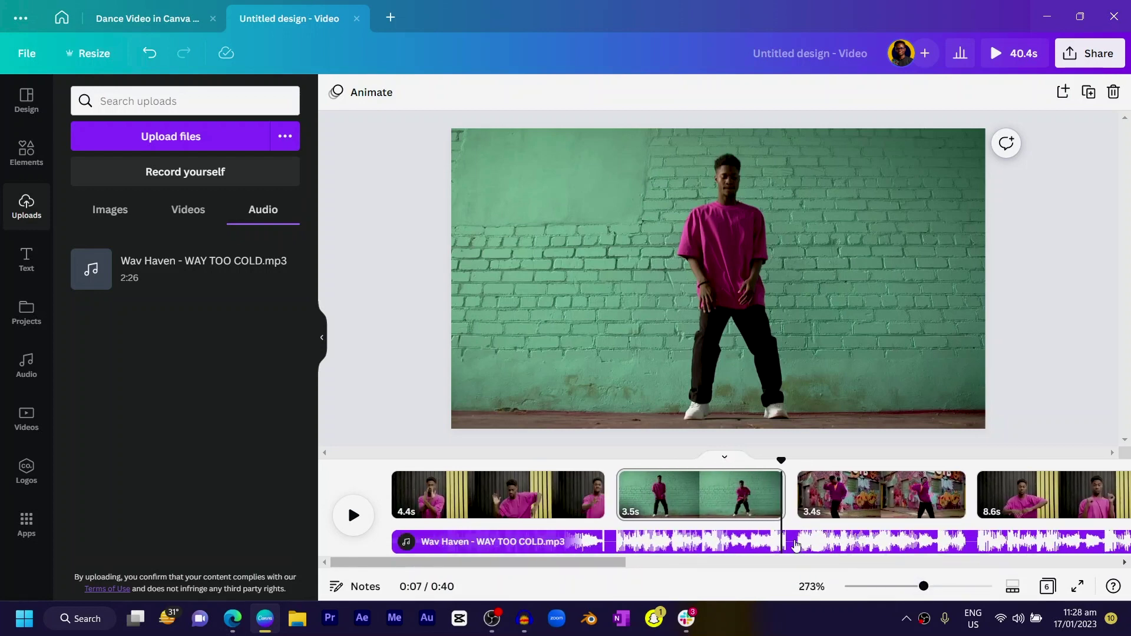
pyautogui.moveTo(781, 462); pyautogui.dragTo(725, 462)
pyautogui.press('space')
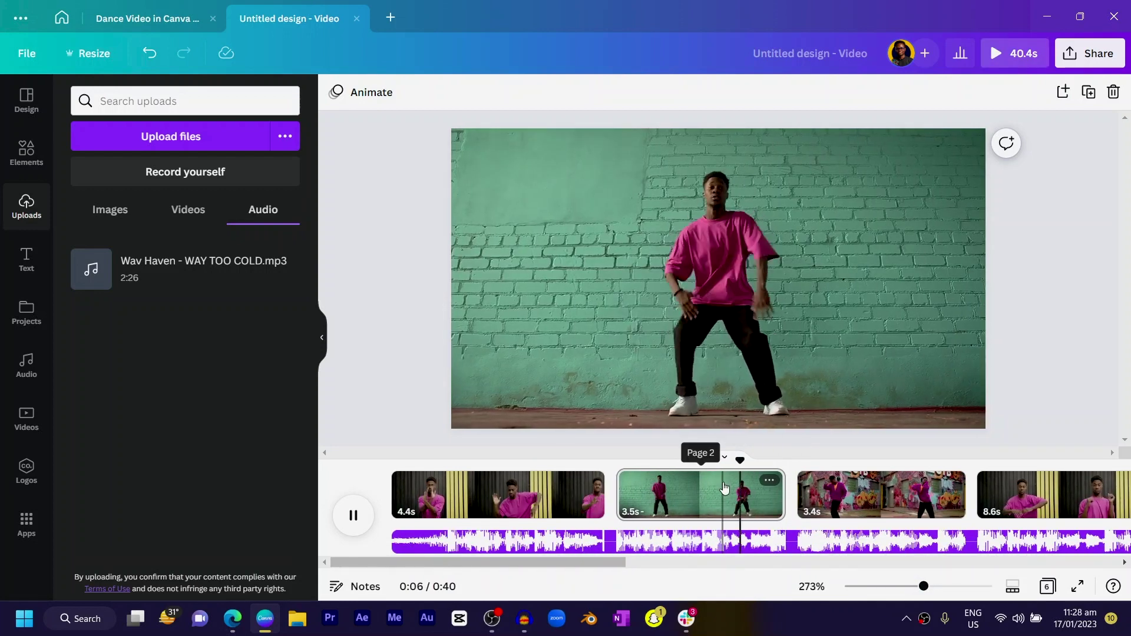
pyautogui.click(772, 461)
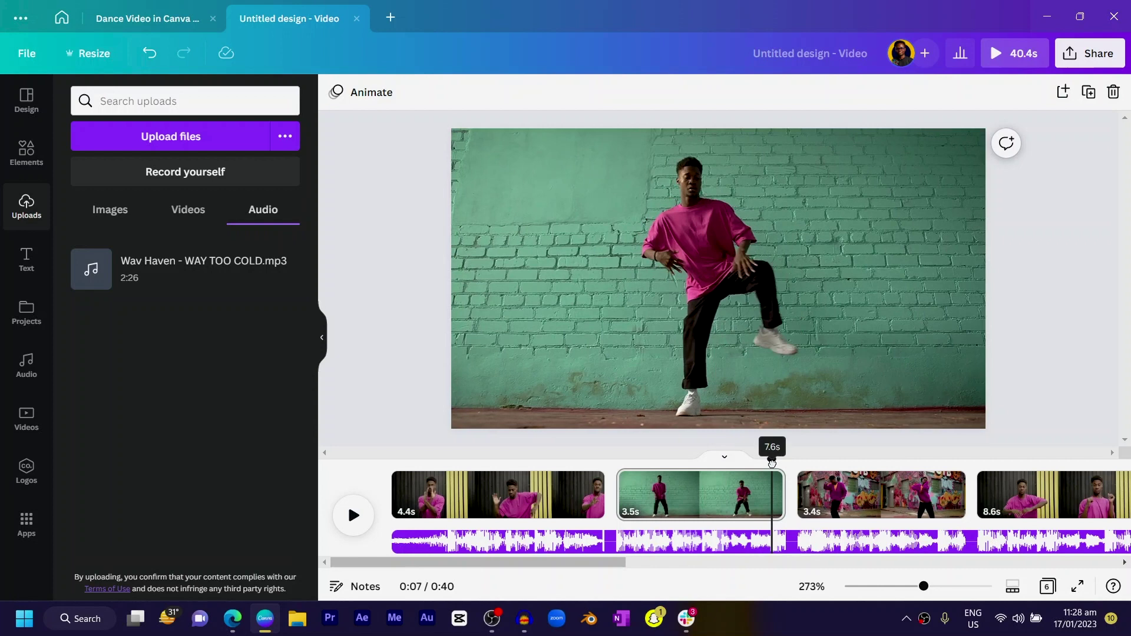
pyautogui.click(780, 493)
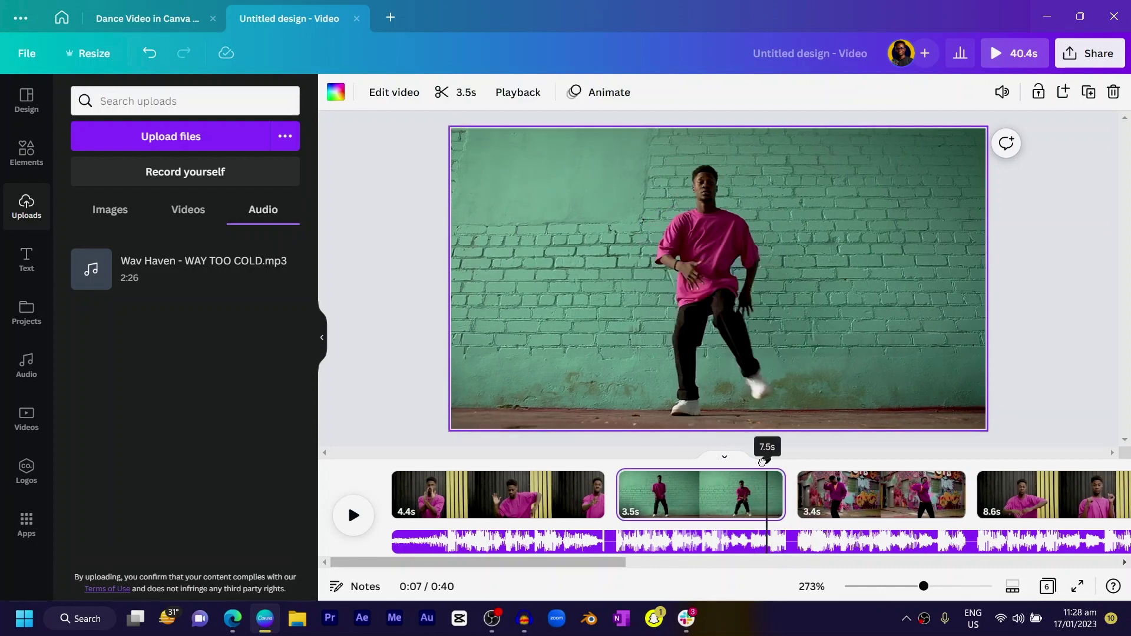
pyautogui.moveTo(769, 461); pyautogui.dragTo(693, 461)
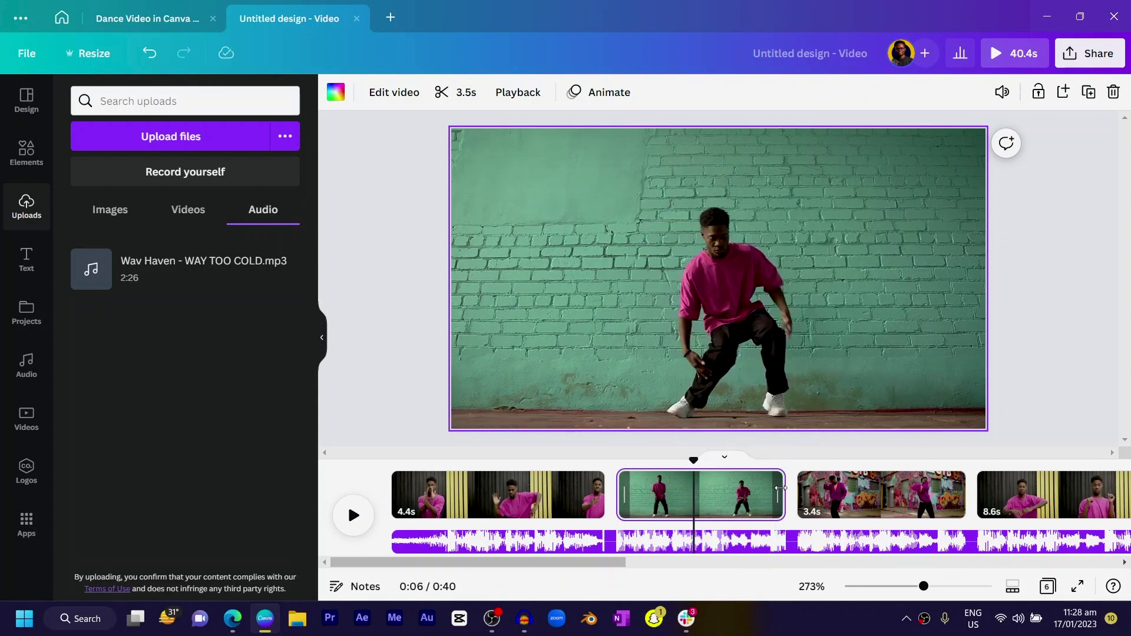
pyautogui.moveTo(781, 489); pyautogui.dragTo(750, 471)
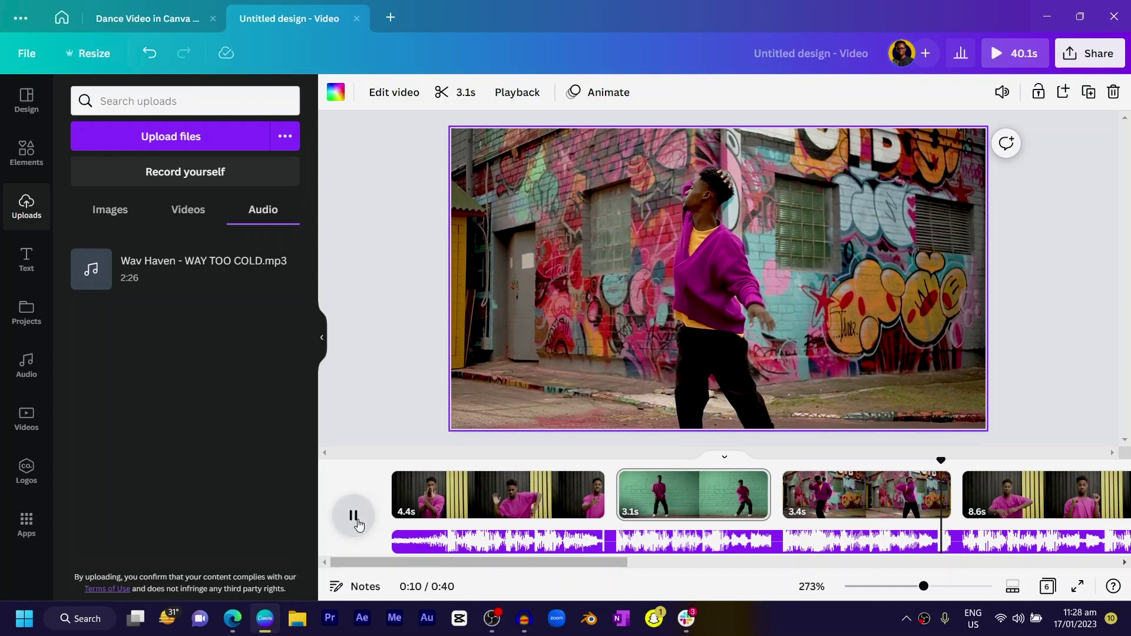
# Trim the end of the third clip, the graffiti wall, to a length of 3.2 seconds.
pyautogui.click(354, 516)
pyautogui.click(874, 506)
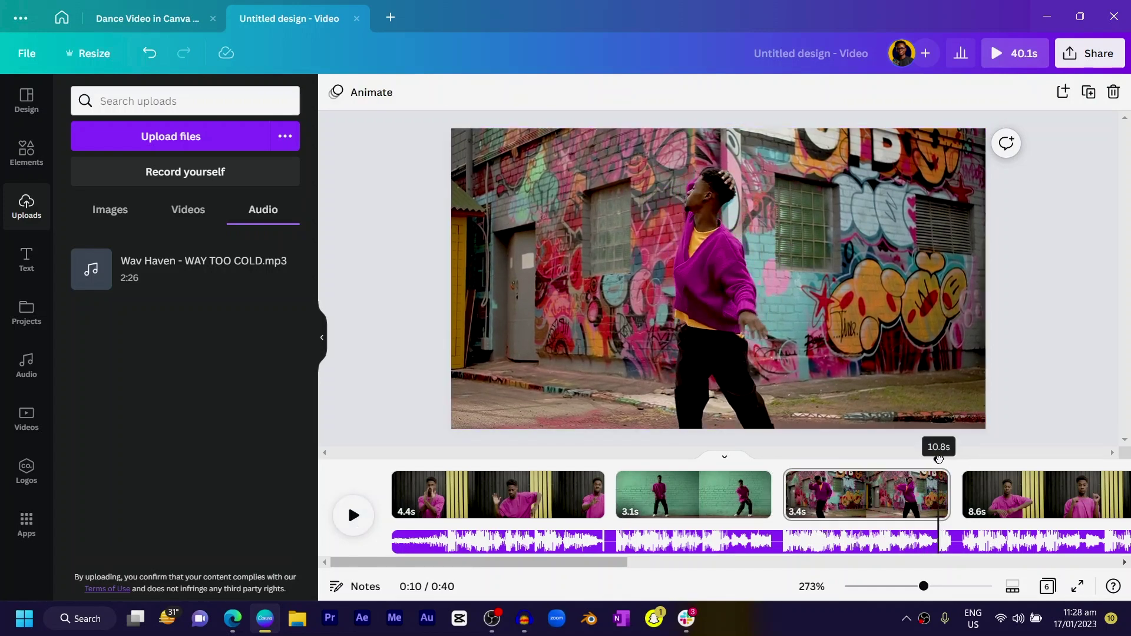
pyautogui.moveTo(947, 499); pyautogui.dragTo(937, 499)
# Play the video from the beginning through the fourth clip to check the cuts against the music.
pyautogui.moveTo(937, 461); pyautogui.dragTo(590, 461)
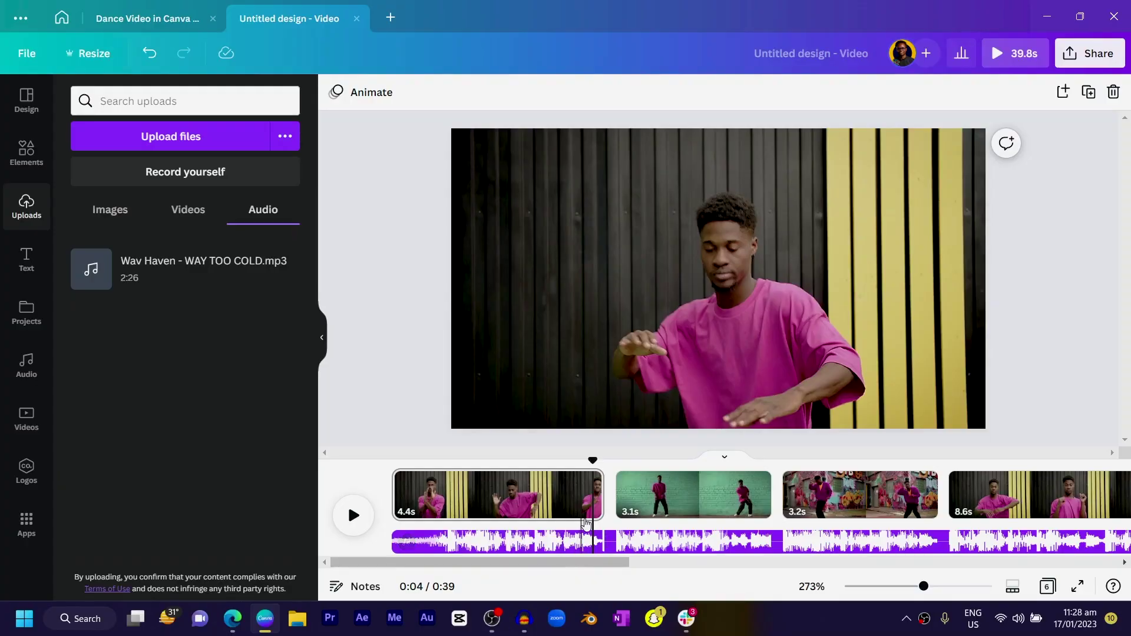
pyautogui.moveTo(590, 462); pyautogui.dragTo(392, 460)
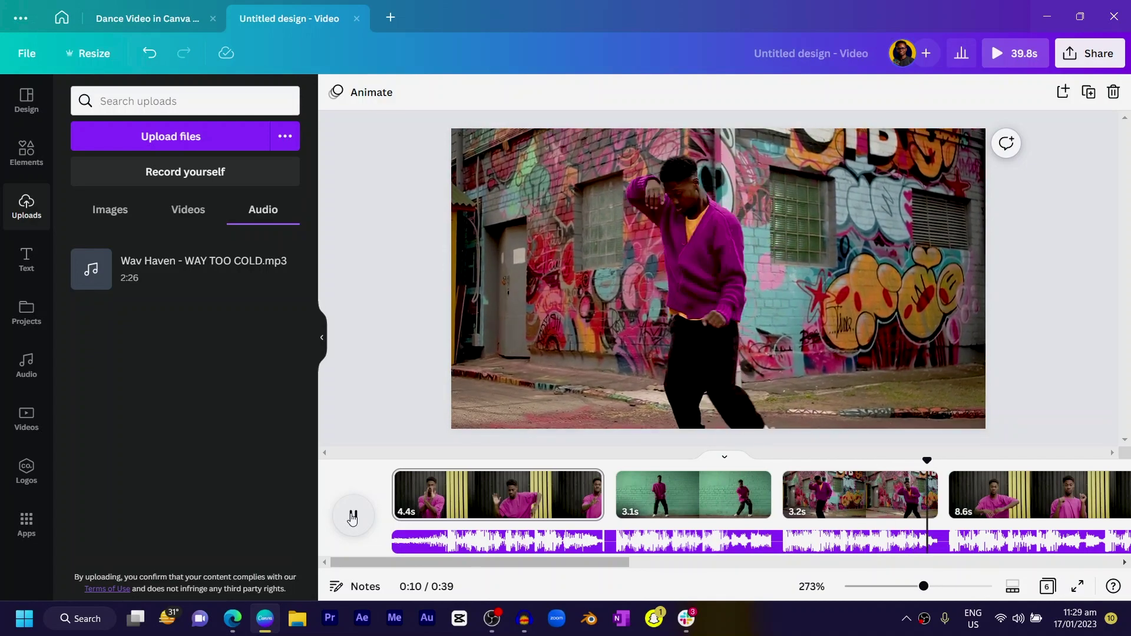
pyautogui.click(353, 516)
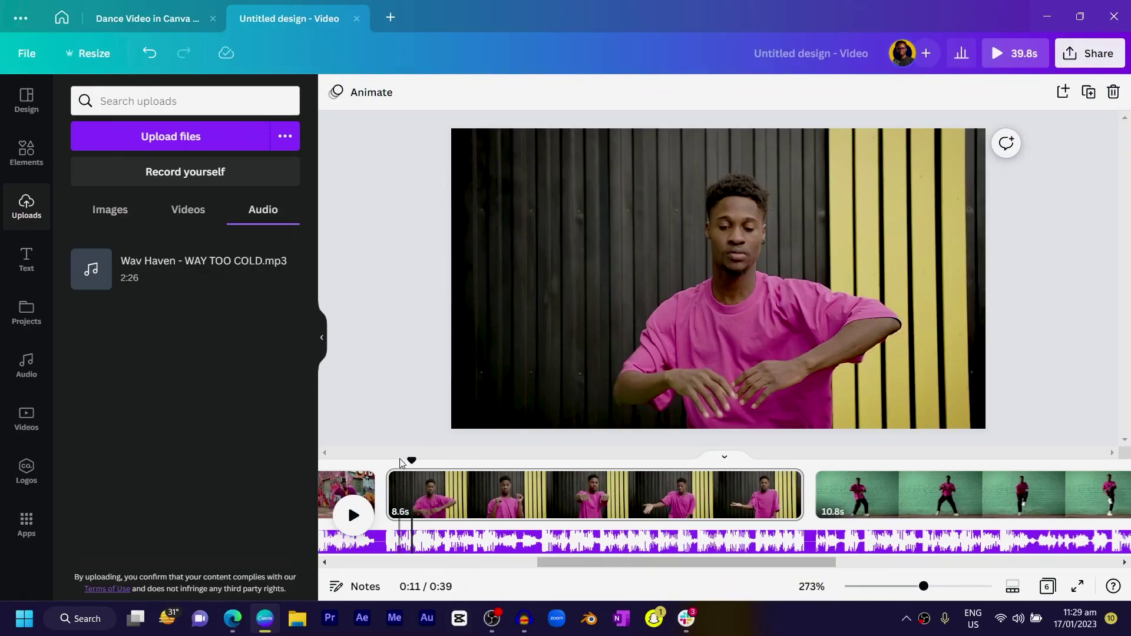
pyautogui.moveTo(408, 460); pyautogui.dragTo(189, 504)
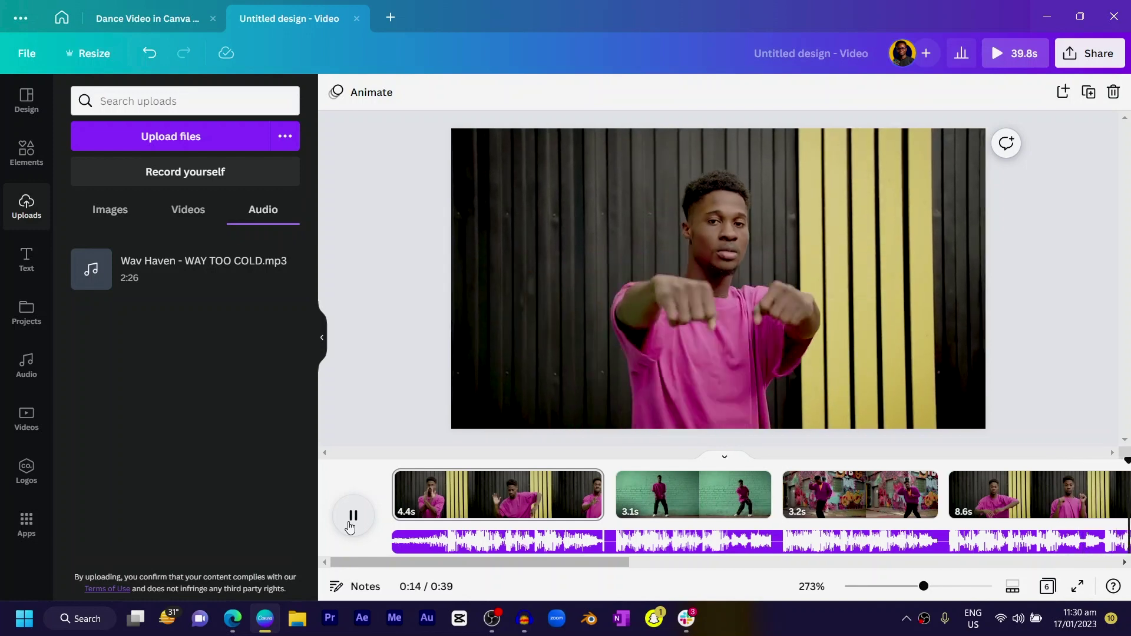
pyautogui.click(352, 516)
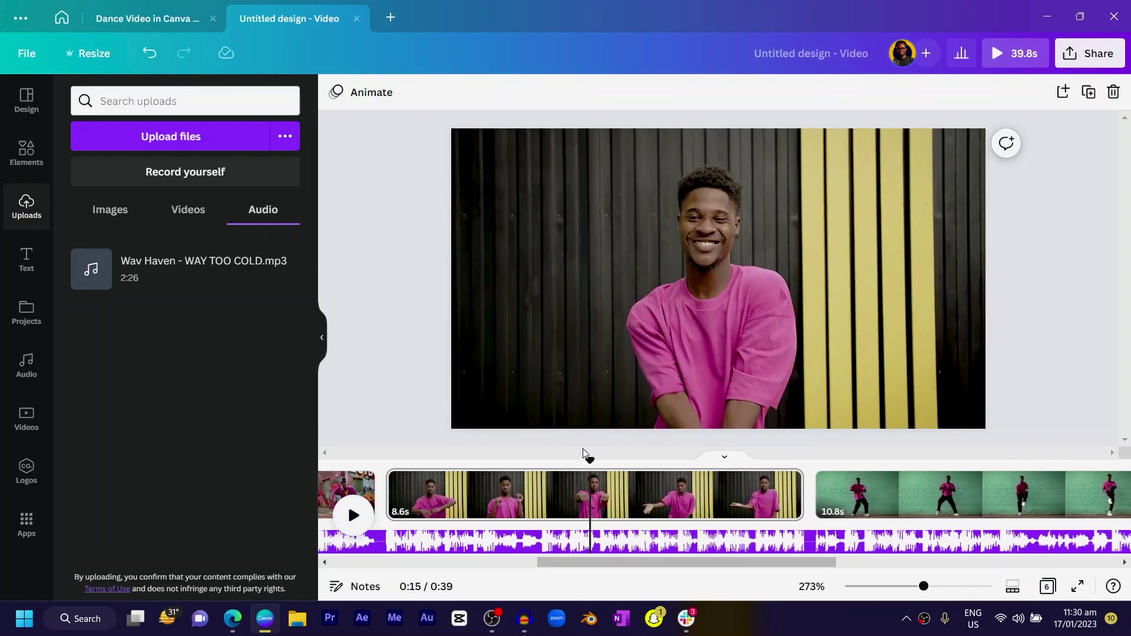
# Split the fourth clip twice, 3.3 seconds in and again 1.2 seconds after that.
pyautogui.moveTo(591, 458); pyautogui.dragTo(547, 466)
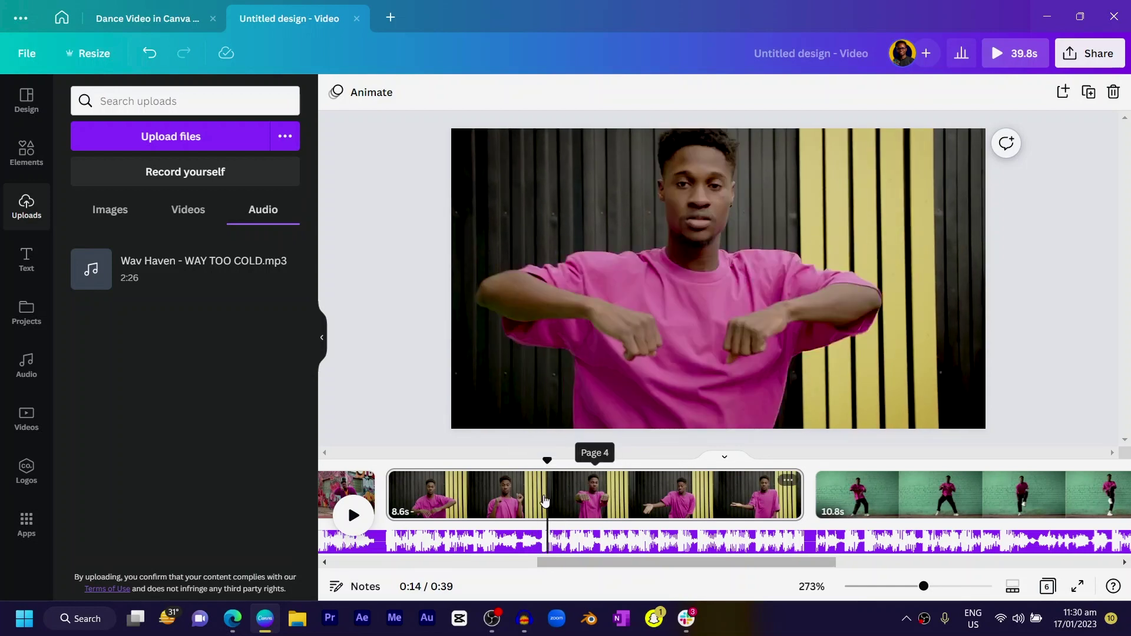
pyautogui.press('s')
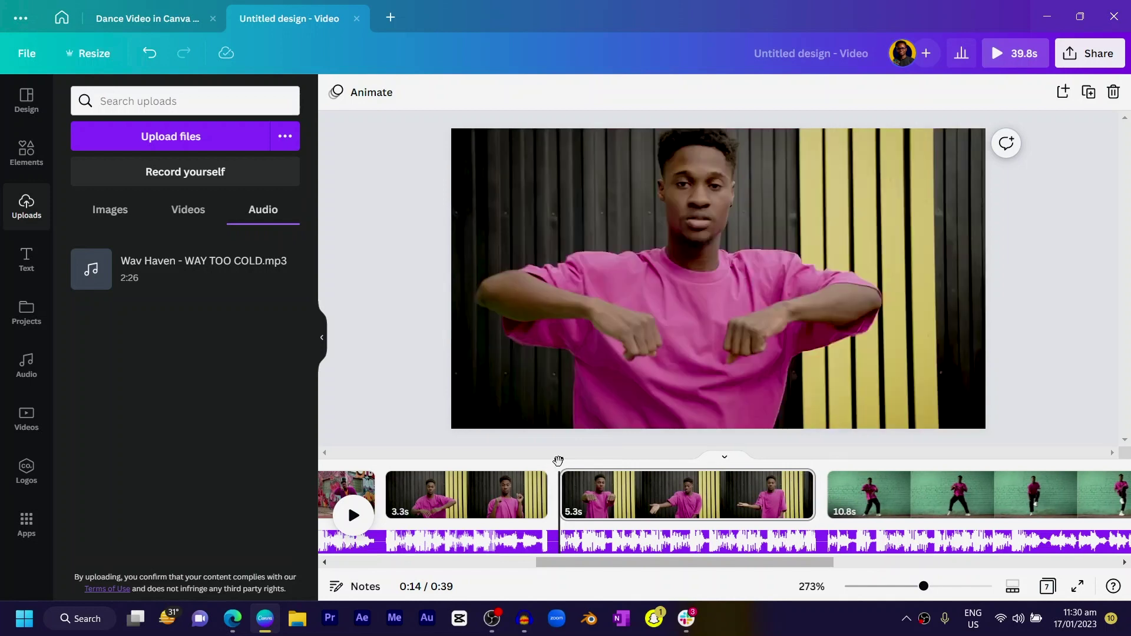
pyautogui.moveTo(586, 461); pyautogui.dragTo(614, 463)
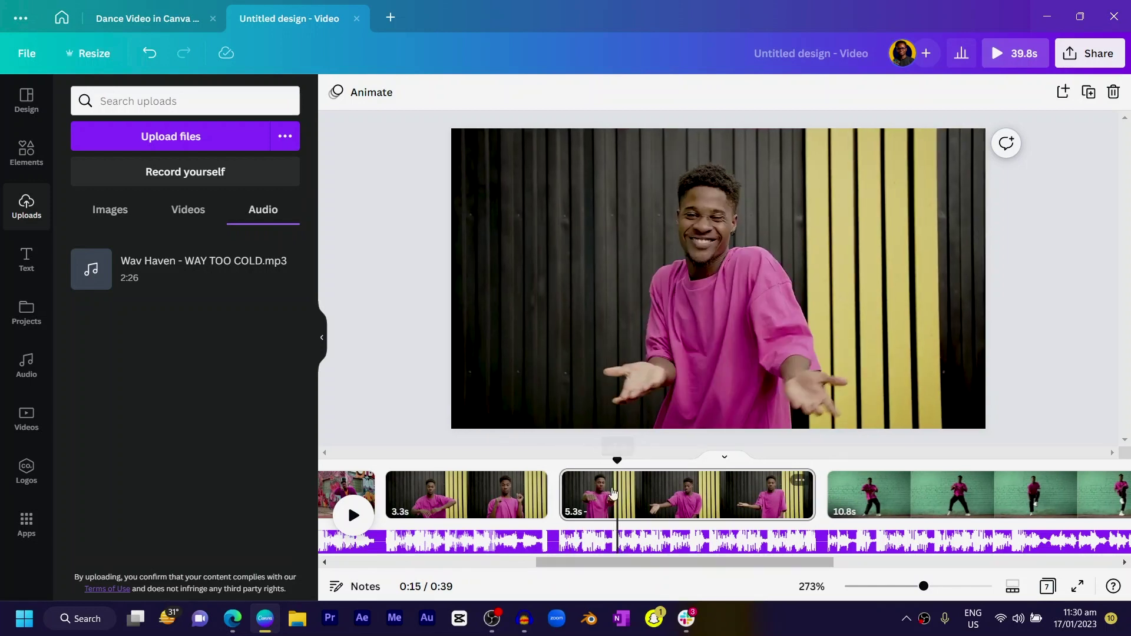
pyautogui.press('s')
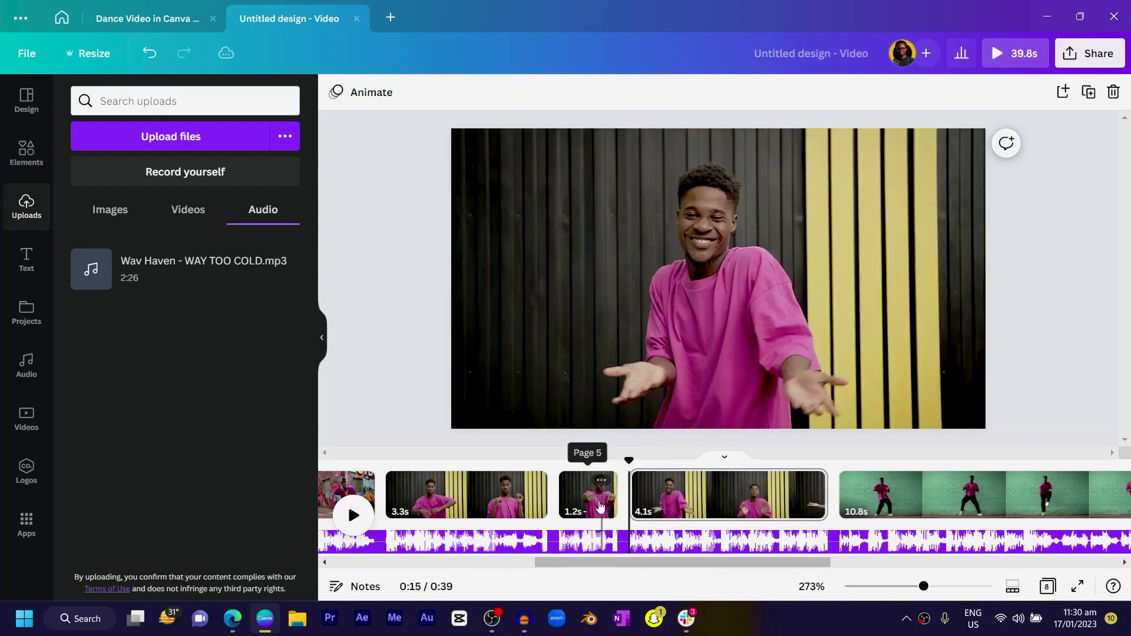
# Slow the 1.2-second clip down to a video speed of 0.75 and play that passage back.
pyautogui.click(589, 502)
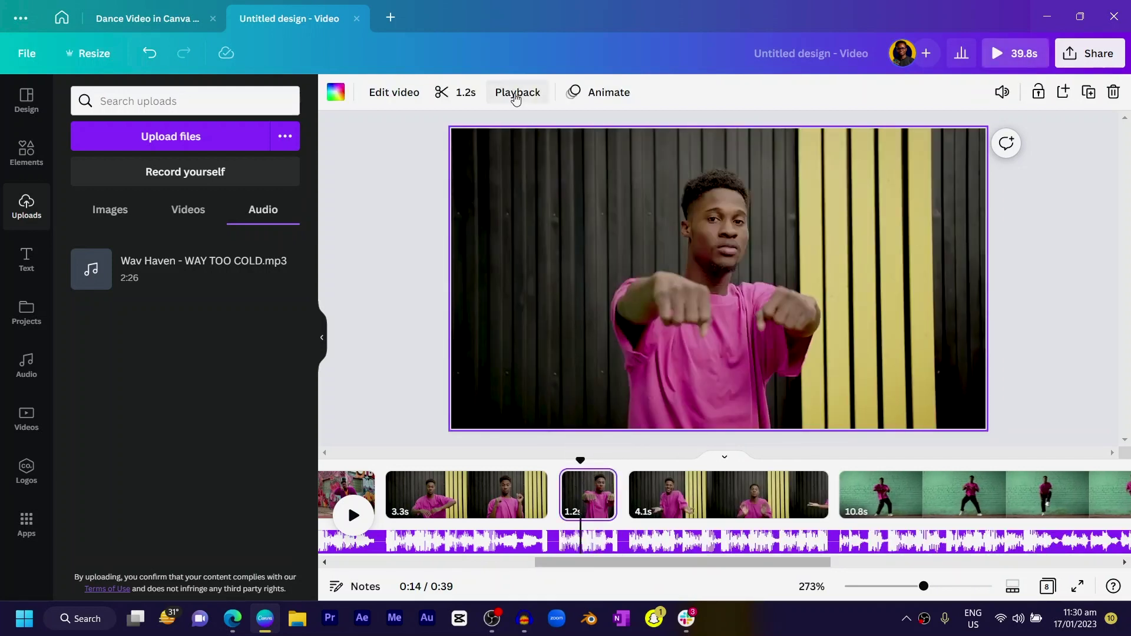
pyautogui.click(516, 94)
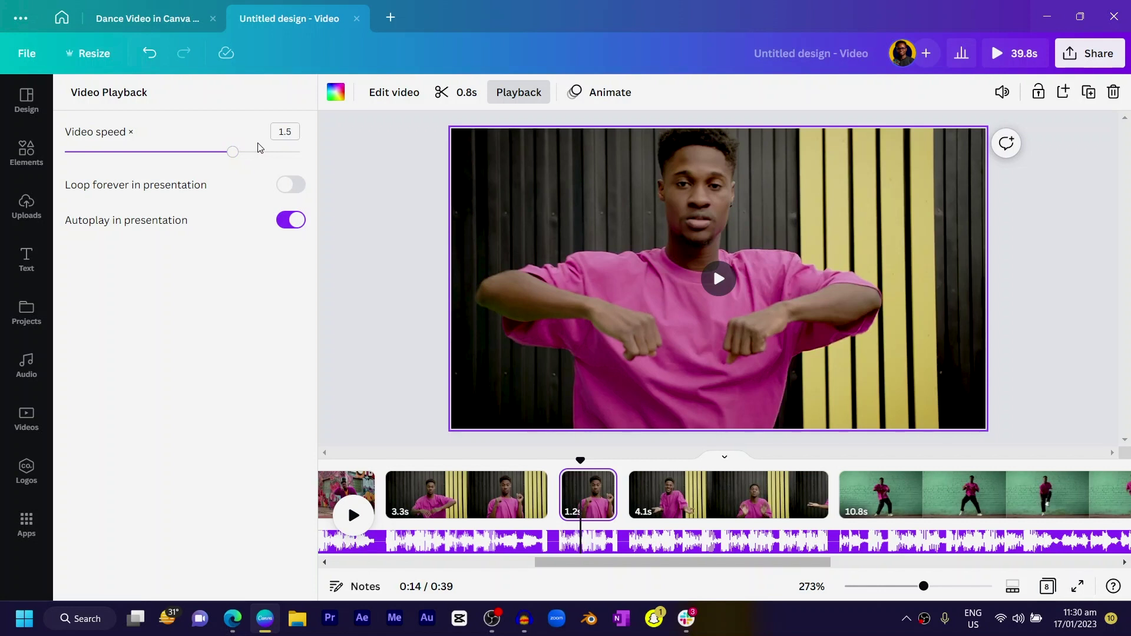
pyautogui.moveTo(228, 155); pyautogui.dragTo(118, 162)
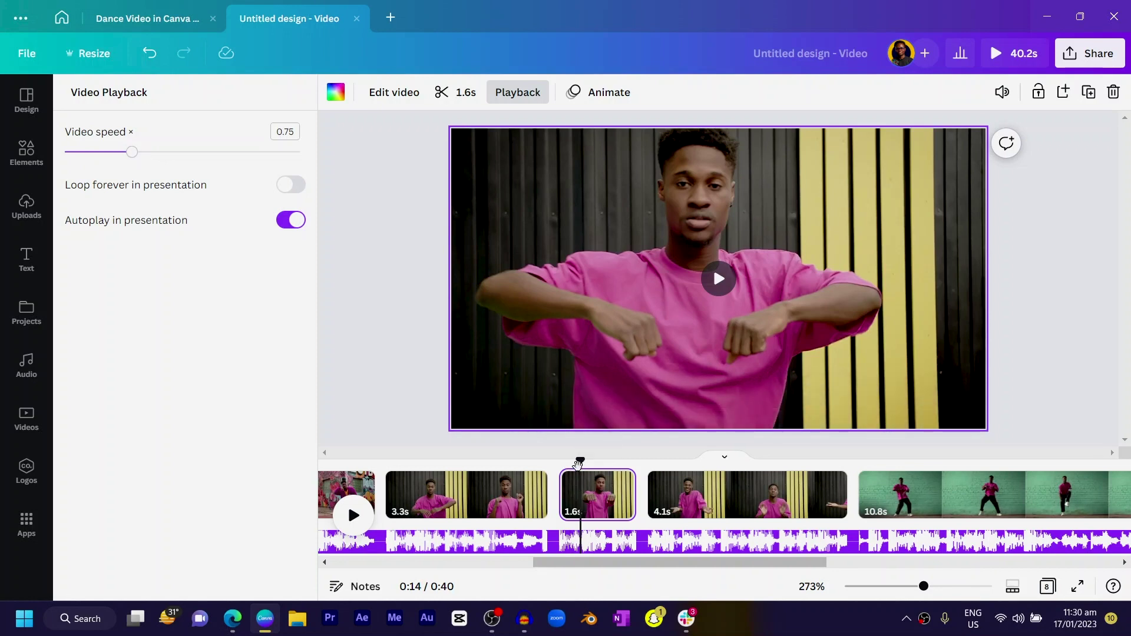
pyautogui.moveTo(578, 465); pyautogui.dragTo(504, 462)
pyautogui.click(352, 513)
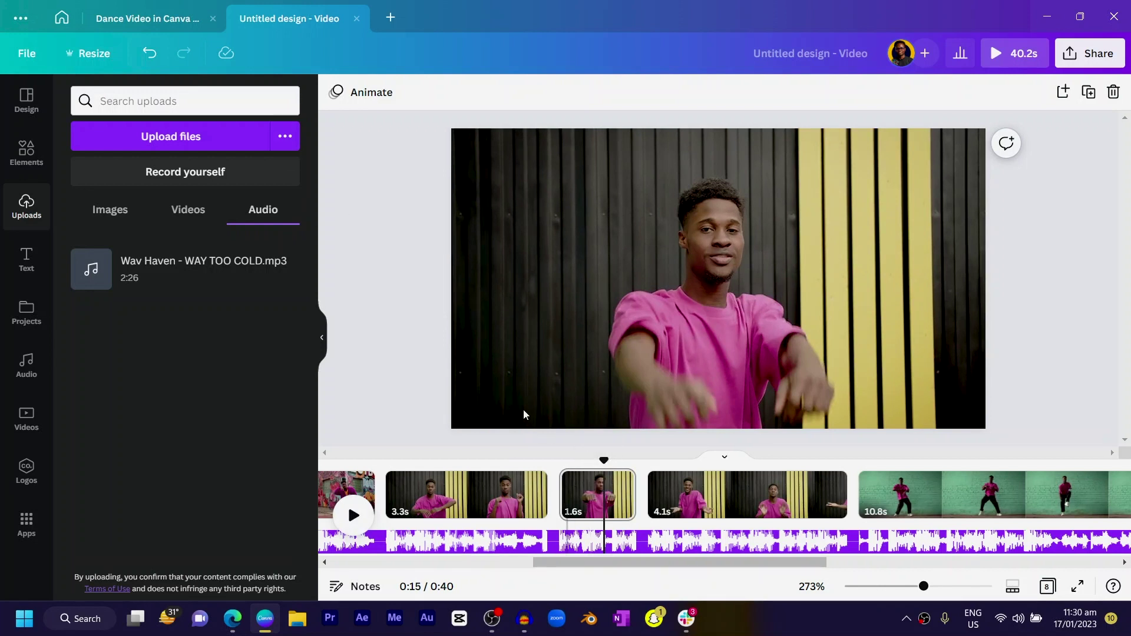
# Slow the 1.6-second clip down to a video speed of 0.5 and play the passage back from the preceding 3.3-second clip.
pyautogui.click(602, 498)
pyautogui.click(517, 92)
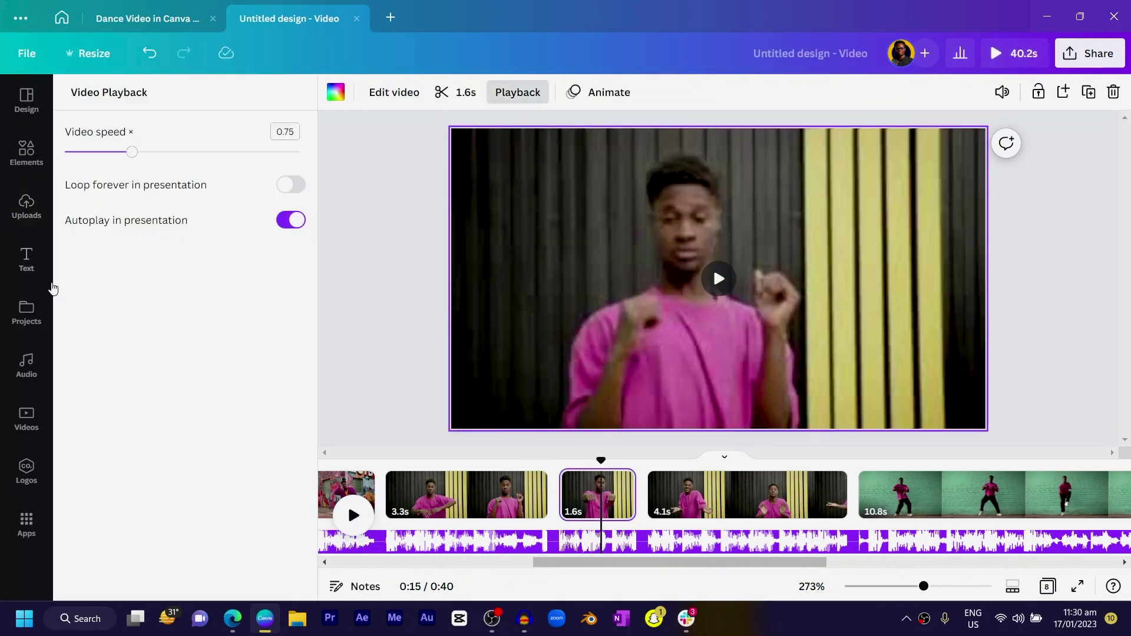
pyautogui.moveTo(139, 154); pyautogui.dragTo(101, 159)
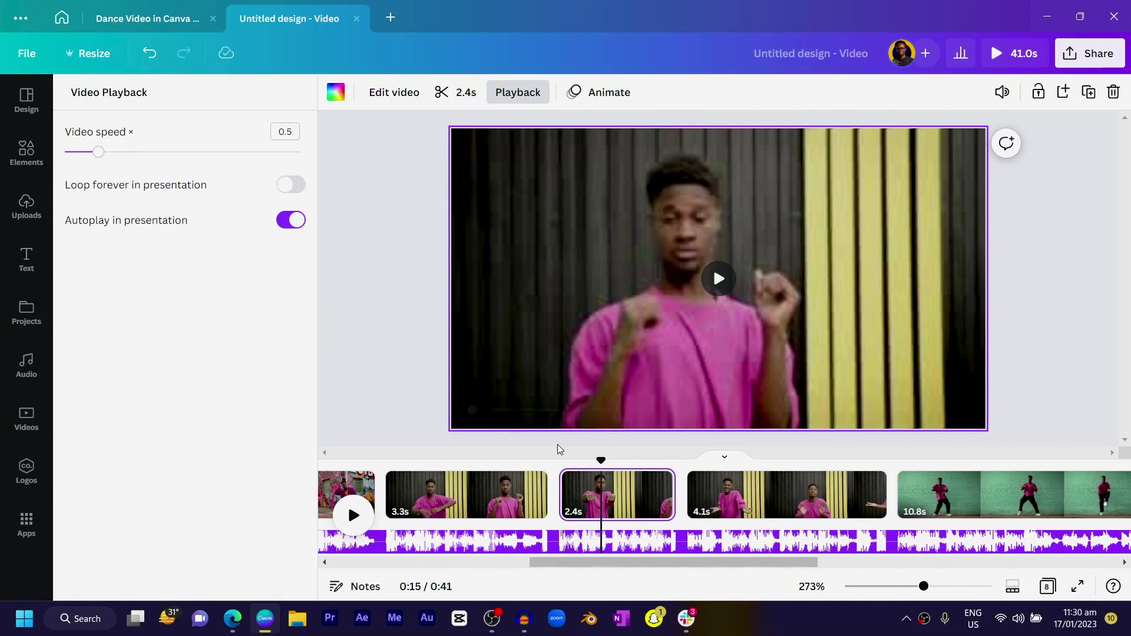
pyautogui.moveTo(601, 459); pyautogui.dragTo(559, 459)
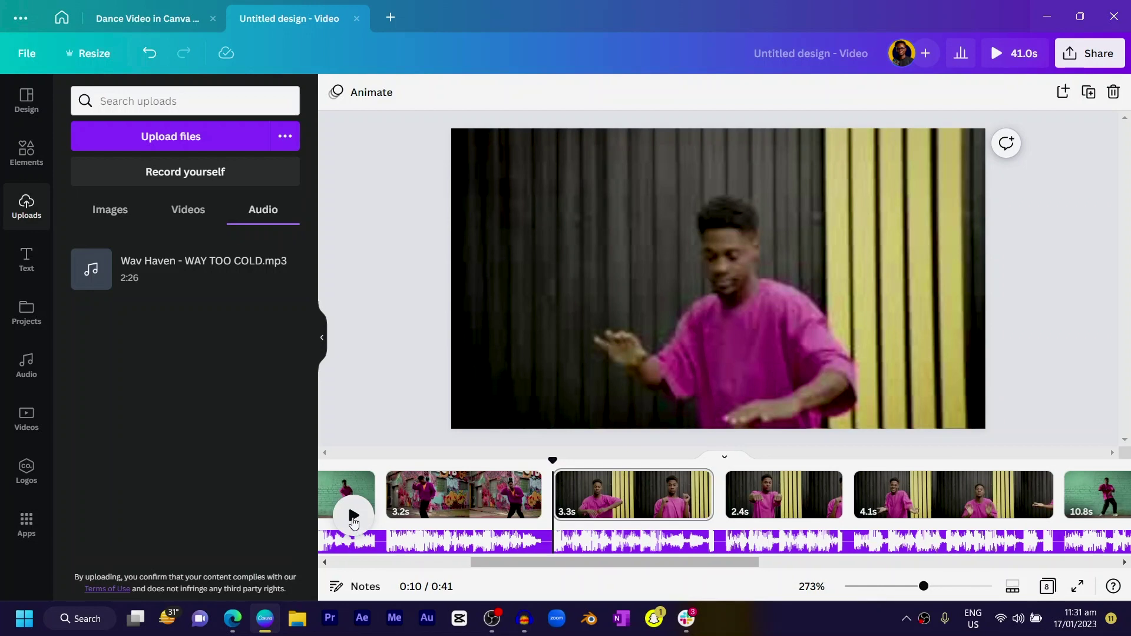
pyautogui.click(354, 518)
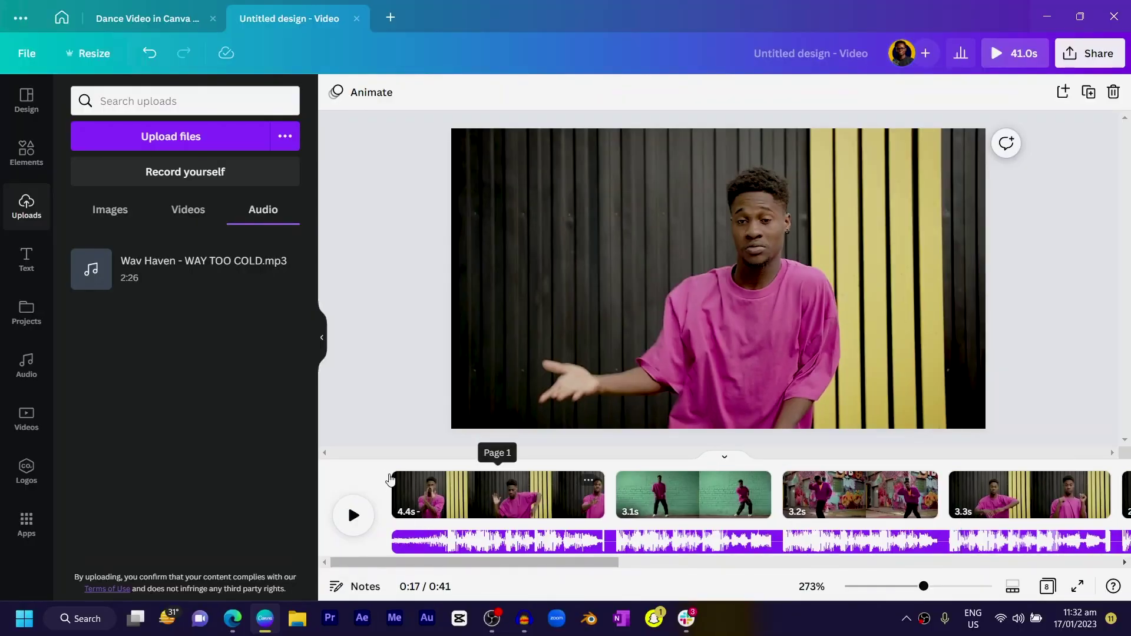
# Play the video from the beginning until about 12 seconds, partway into the fourth clip.
pyautogui.click(397, 474)
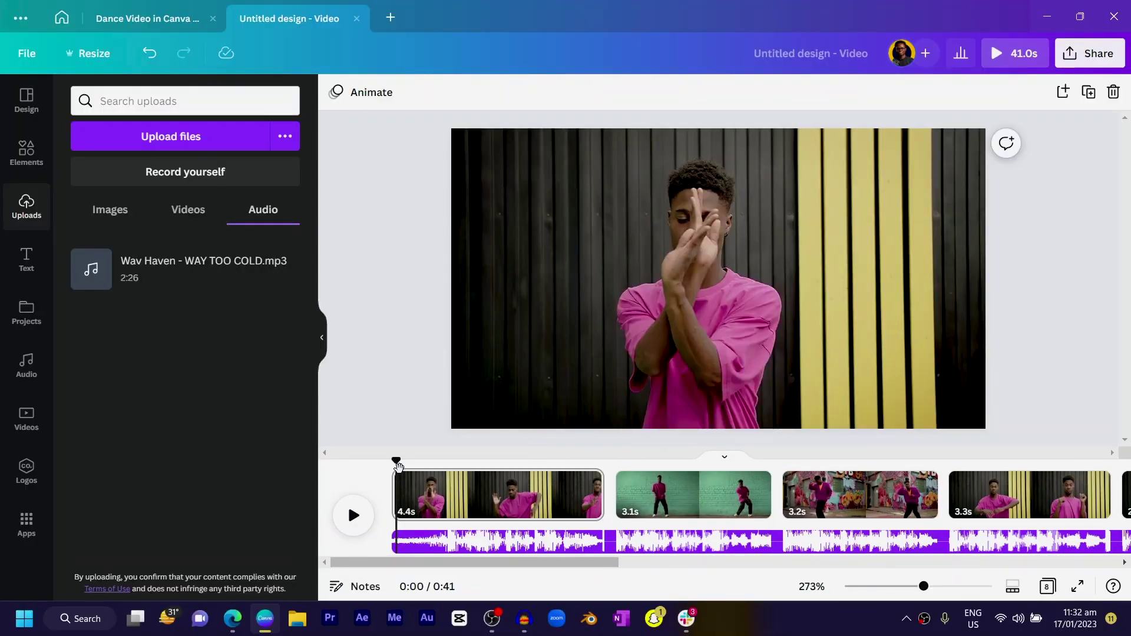
pyautogui.click(353, 514)
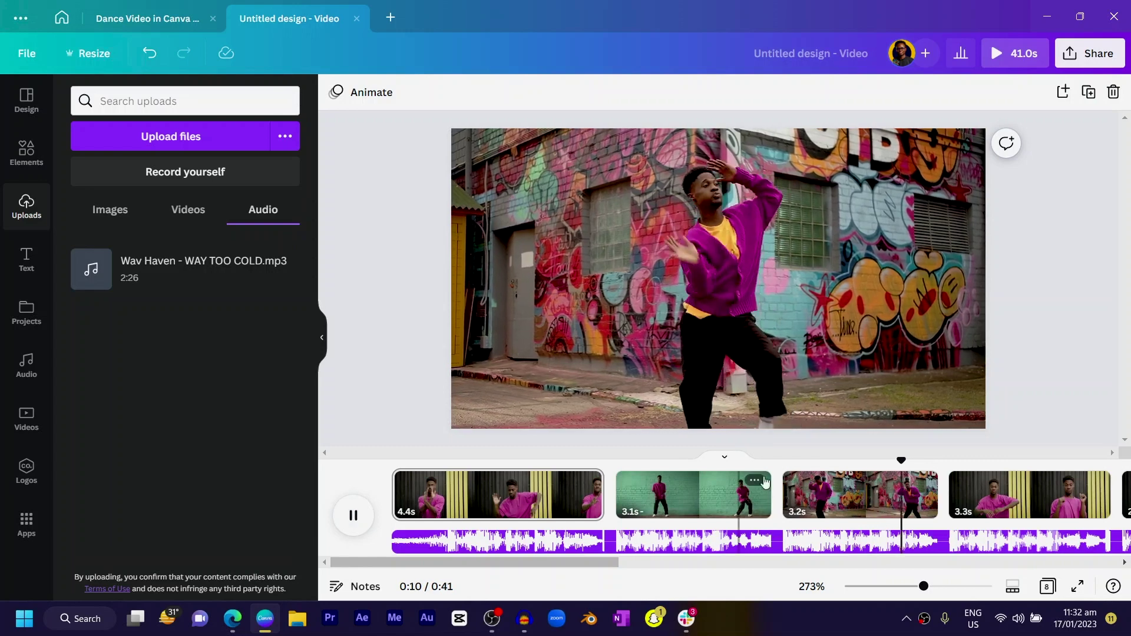
pyautogui.click(354, 516)
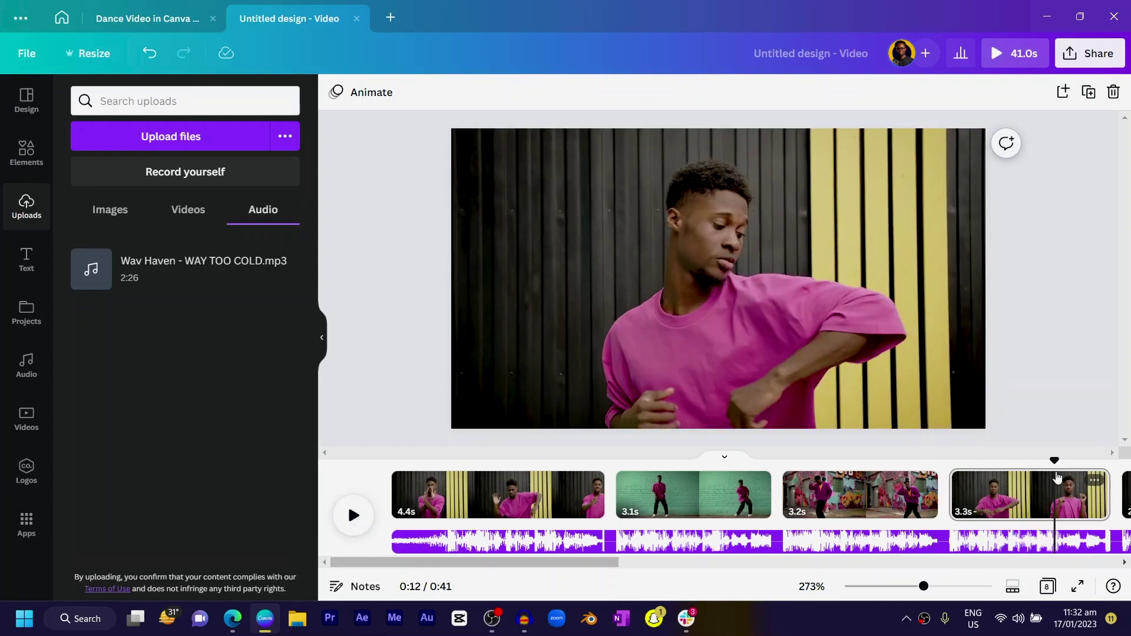
# Add the text "MATCH" at the start of the fourth clip, enlarge it to size 135 and place it left of the dancer.
pyautogui.moveTo(1054, 464); pyautogui.dragTo(899, 500)
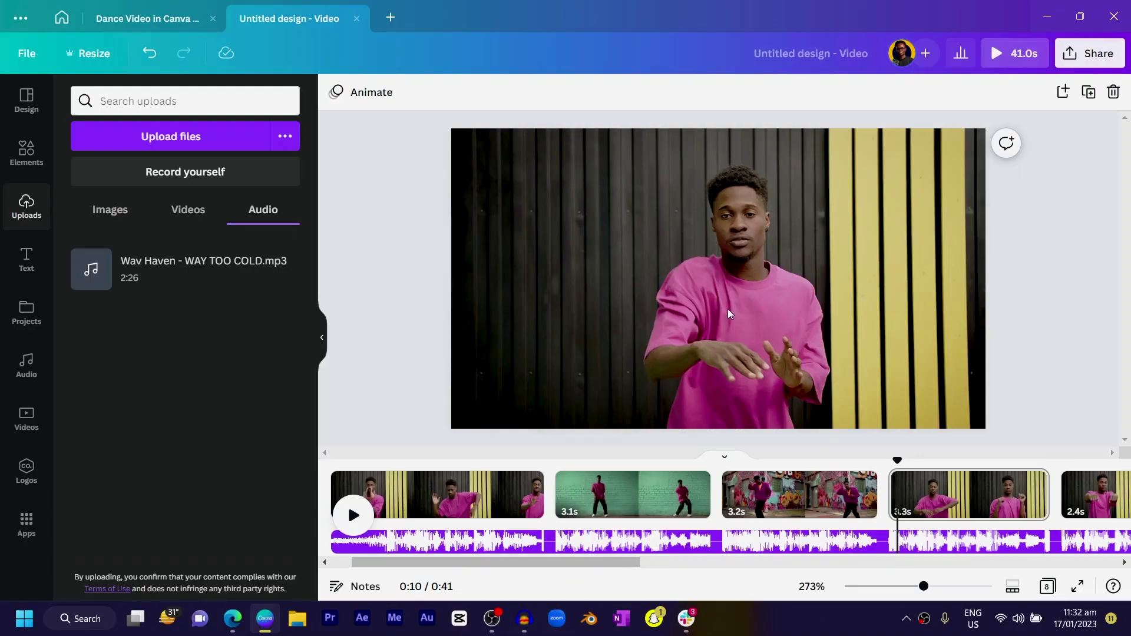
pyautogui.press('t')
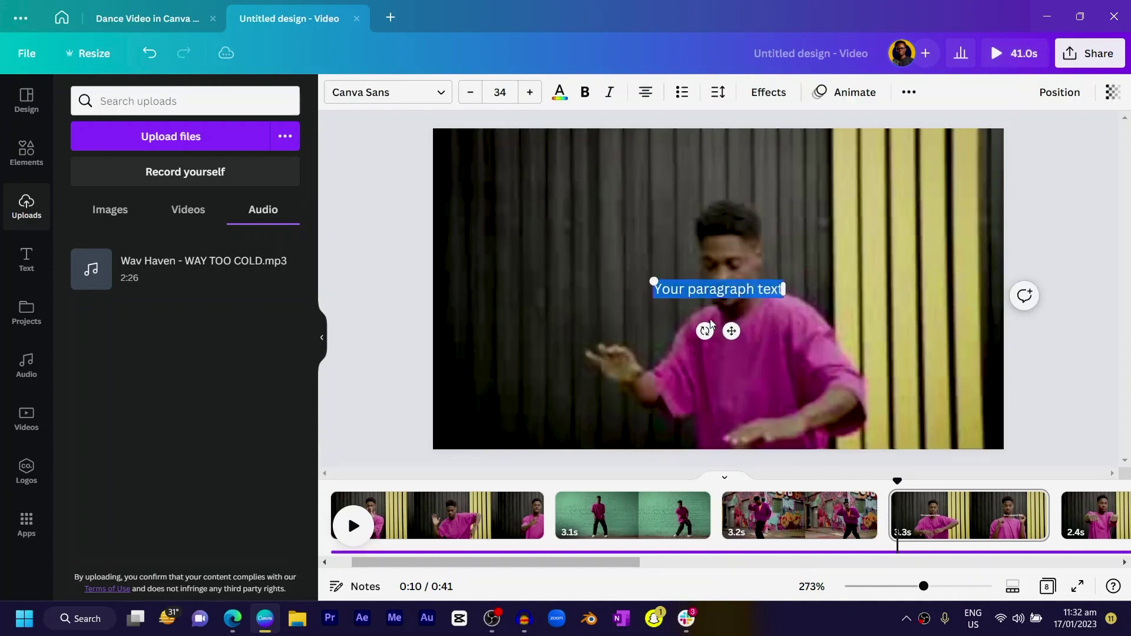
pyautogui.write('M')
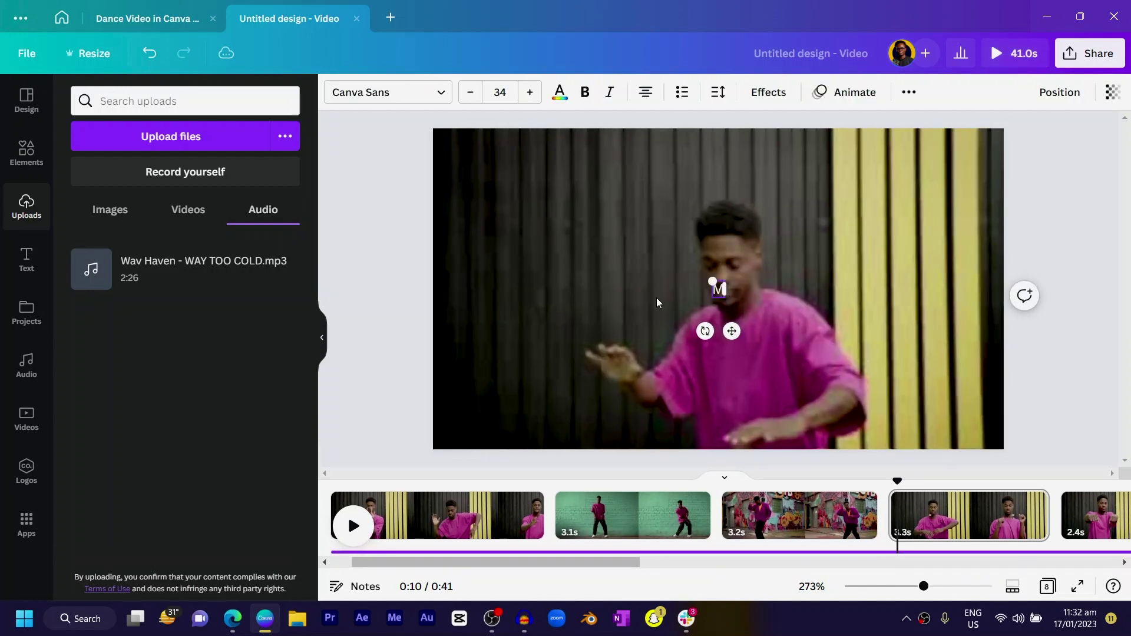
pyautogui.press('capslock')
pyautogui.write('ATCH')
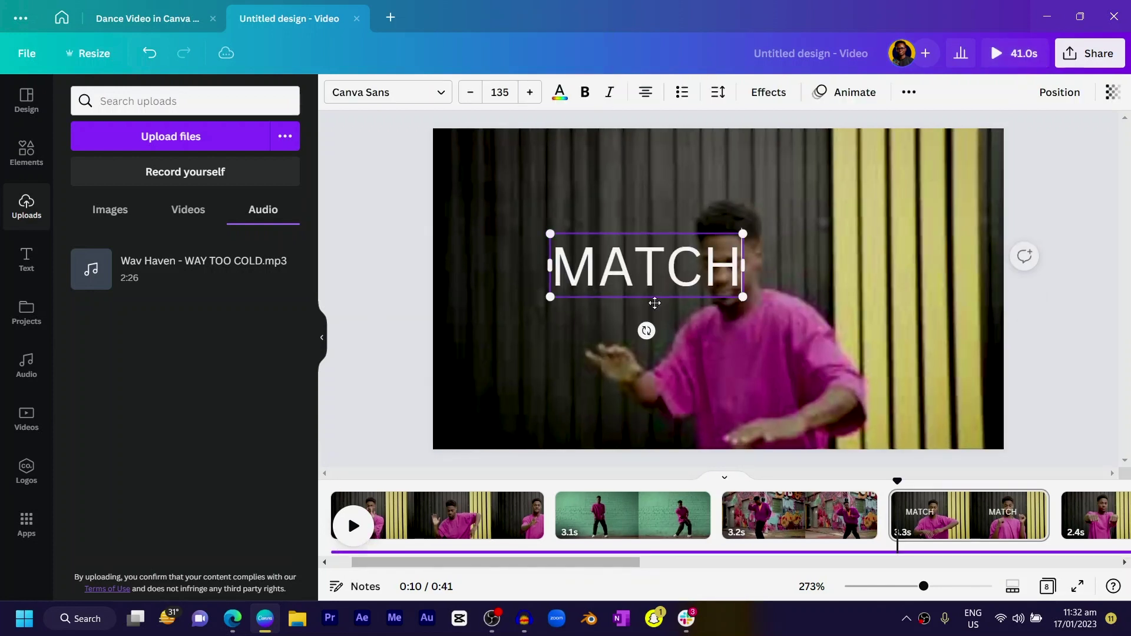
pyautogui.moveTo(618, 268); pyautogui.dragTo(534, 275)
# Duplicate the MATCH text directly beneath the original and change the copy's wording to "MY".
pyautogui.hotkey('ctrl', 'd')
pyautogui.doubleClick(533, 276)
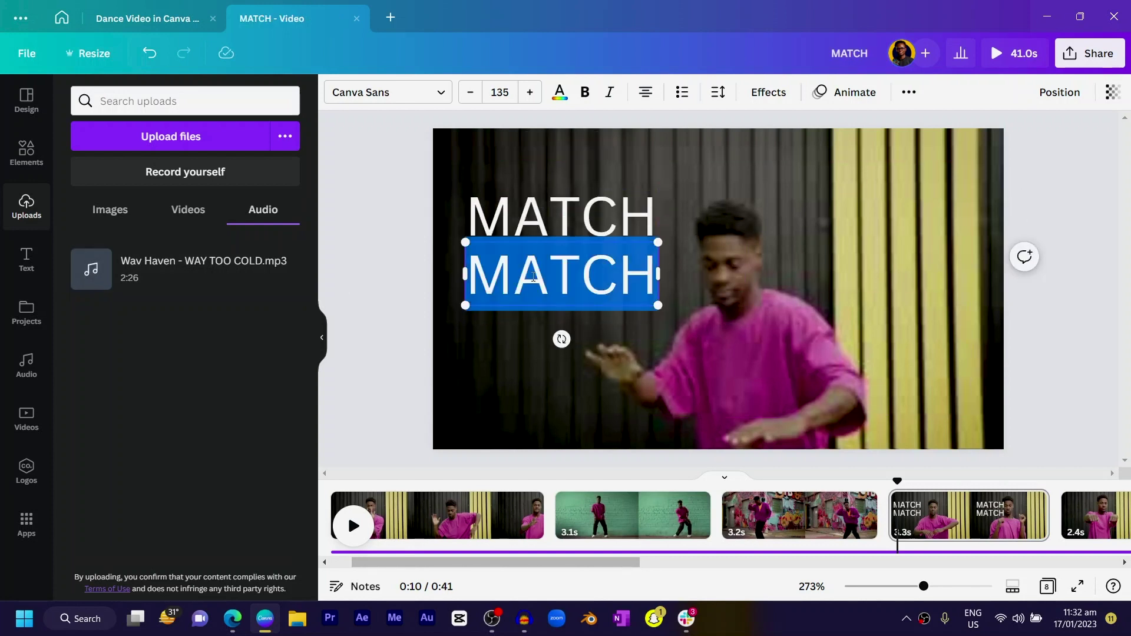
pyautogui.write('MY')
pyautogui.click(464, 274)
# Duplicate the MATCH text again, move the copy to the lower middle of the frame and change its wording to "ENERGY".
pyautogui.click(520, 227)
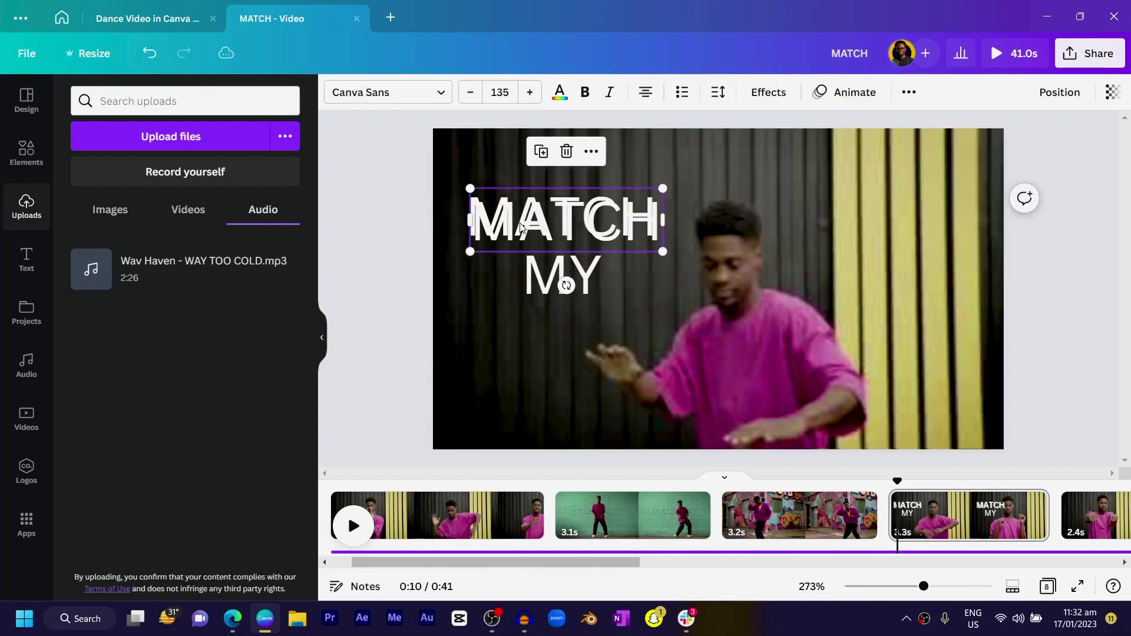
pyautogui.hotkey('ctrl', 'd')
pyautogui.moveTo(521, 227); pyautogui.dragTo(614, 387)
pyautogui.doubleClick(615, 387)
pyautogui.write('ENE')
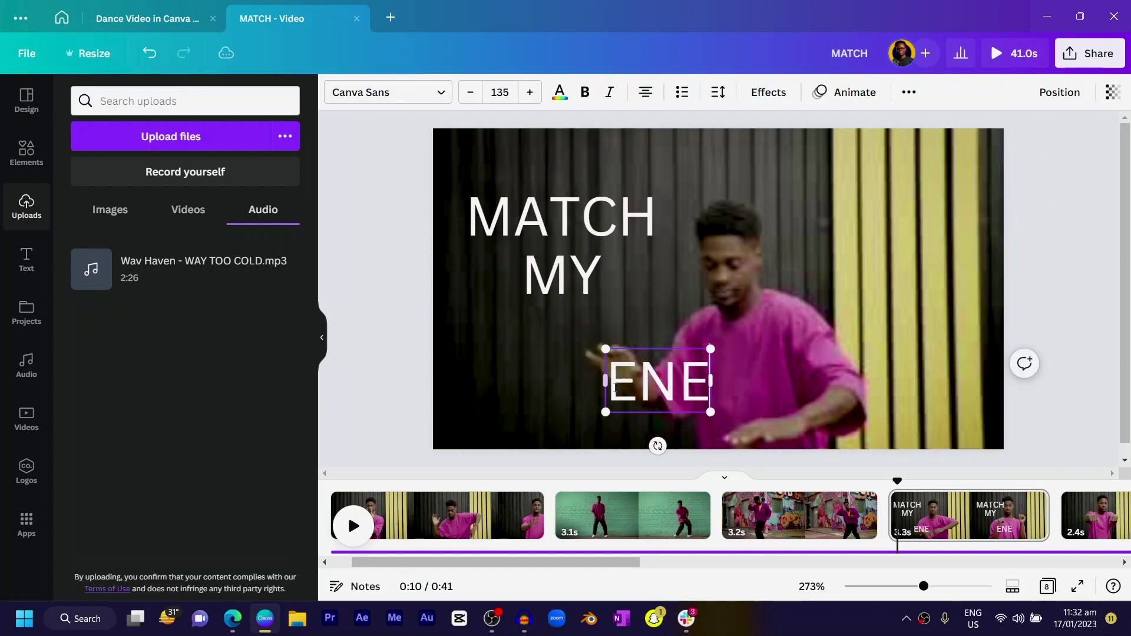
pyautogui.write('RGY')
# Set the font of the MATCH, MY and ENERGY texts to Poppins ExtraBold.
pyautogui.click(560, 221)
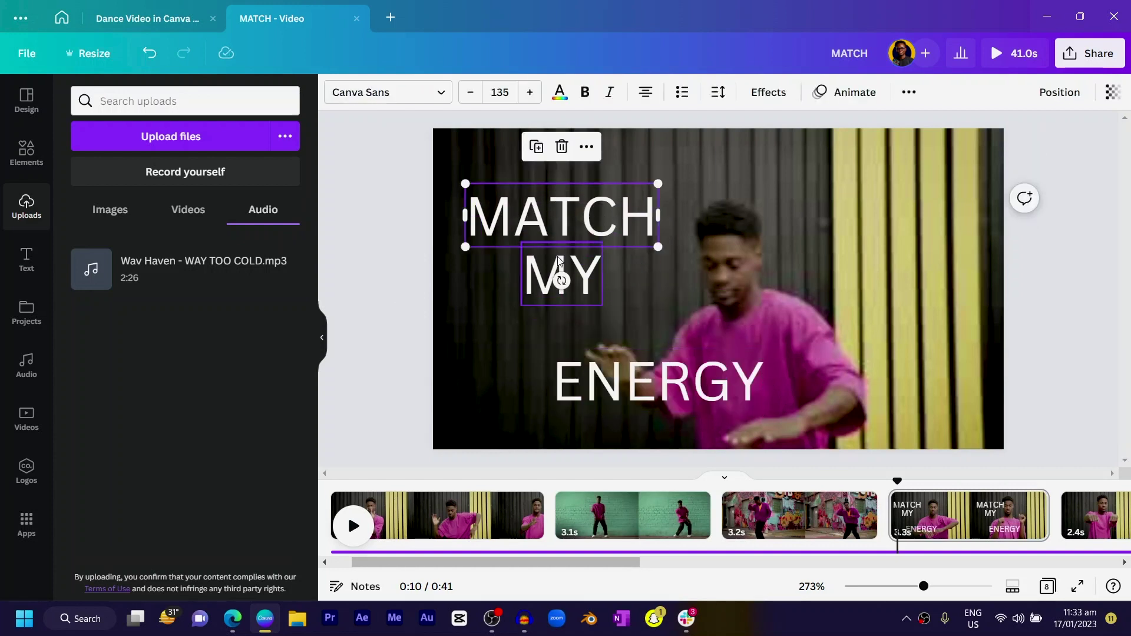
pyautogui.keyDown('shift'); pyautogui.click(560, 274); pyautogui.keyUp('shift')
pyautogui.keyDown('shift'); pyautogui.click(613, 361); pyautogui.keyUp('shift')
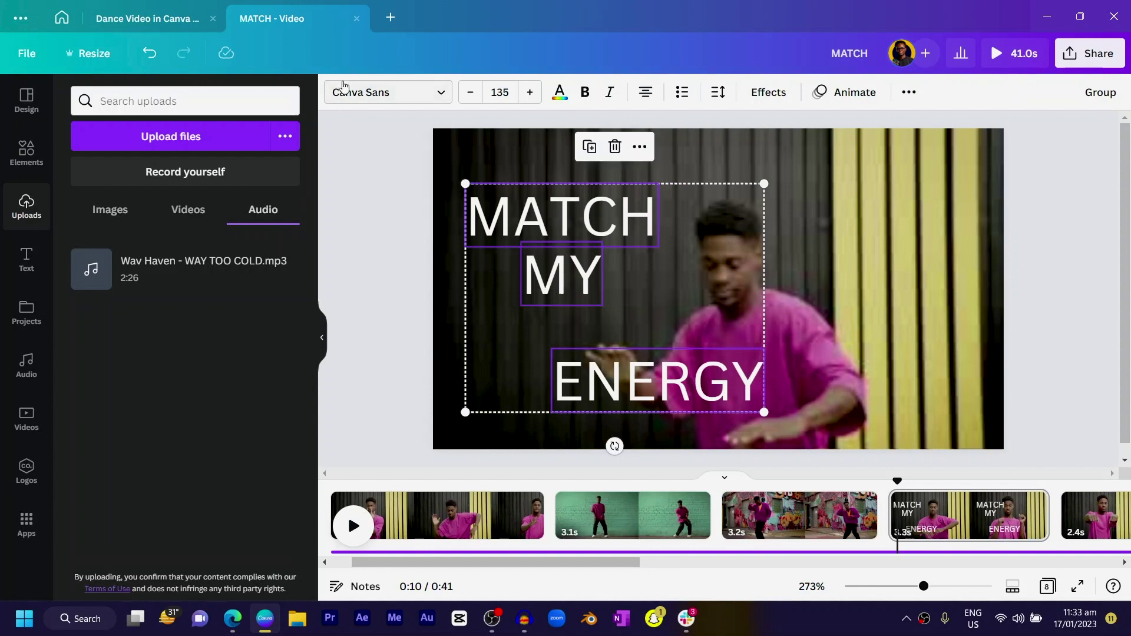
pyautogui.click(360, 101)
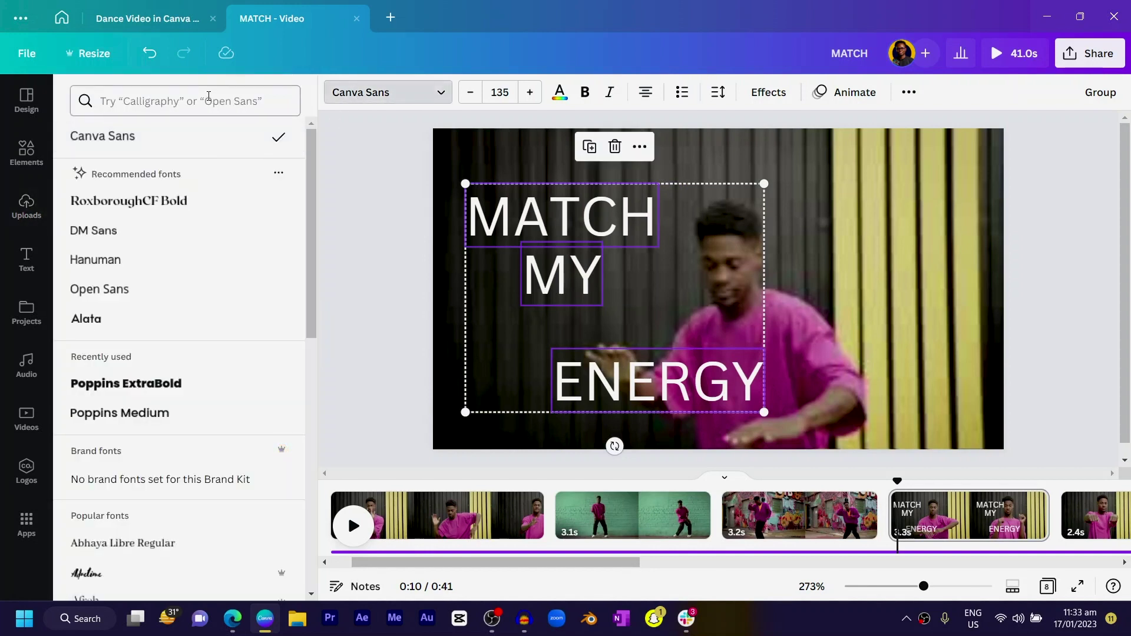
pyautogui.click(141, 383)
# Stack MY and ENERGY closely under MATCH, lining them up along the left margin of the frame.
pyautogui.click(460, 266)
pyautogui.click(521, 274)
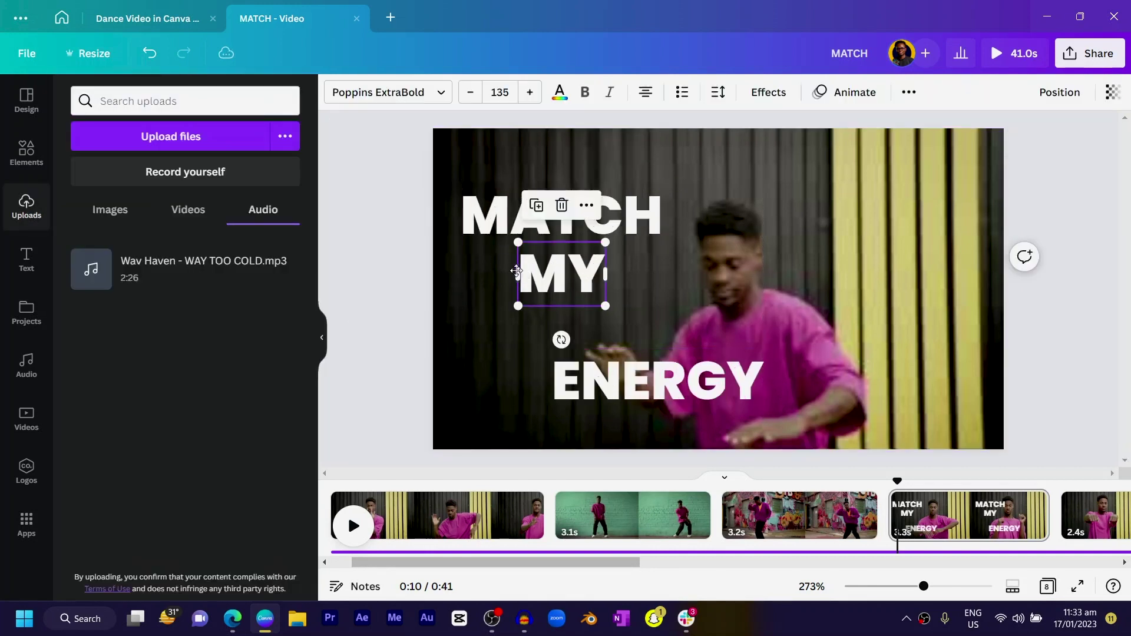
pyautogui.moveTo(521, 274); pyautogui.dragTo(469, 274)
pyautogui.moveTo(617, 371); pyautogui.dragTo(530, 313)
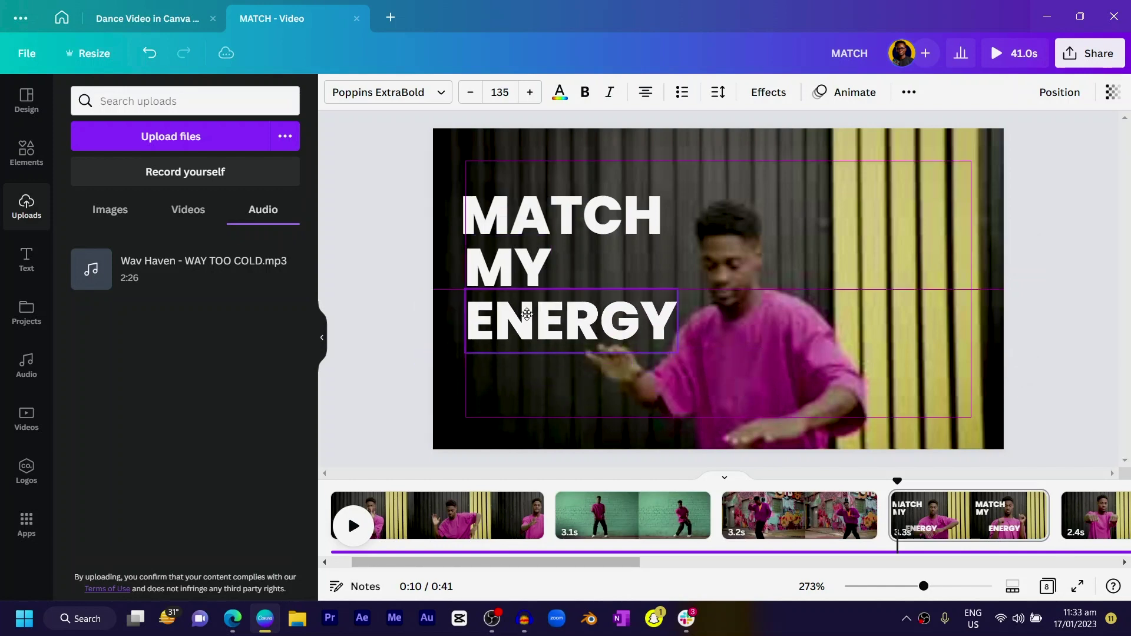
# Enlarge the three stacked texts together to font size 202 and move them up inside the frame's margins.
pyautogui.keyDown('shift'); pyautogui.click(506, 271); pyautogui.keyUp('shift')
pyautogui.keyDown('shift'); pyautogui.click(494, 323); pyautogui.keyUp('shift')
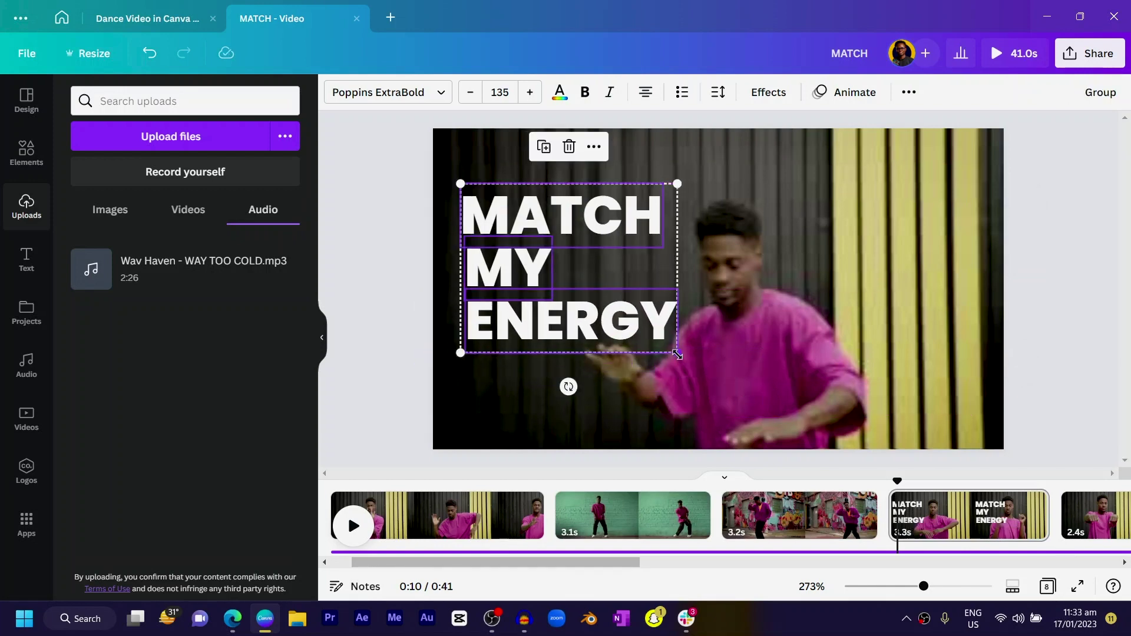
pyautogui.moveTo(676, 354); pyautogui.dragTo(783, 434)
pyautogui.moveTo(628, 416); pyautogui.dragTo(631, 387)
pyautogui.click(461, 424)
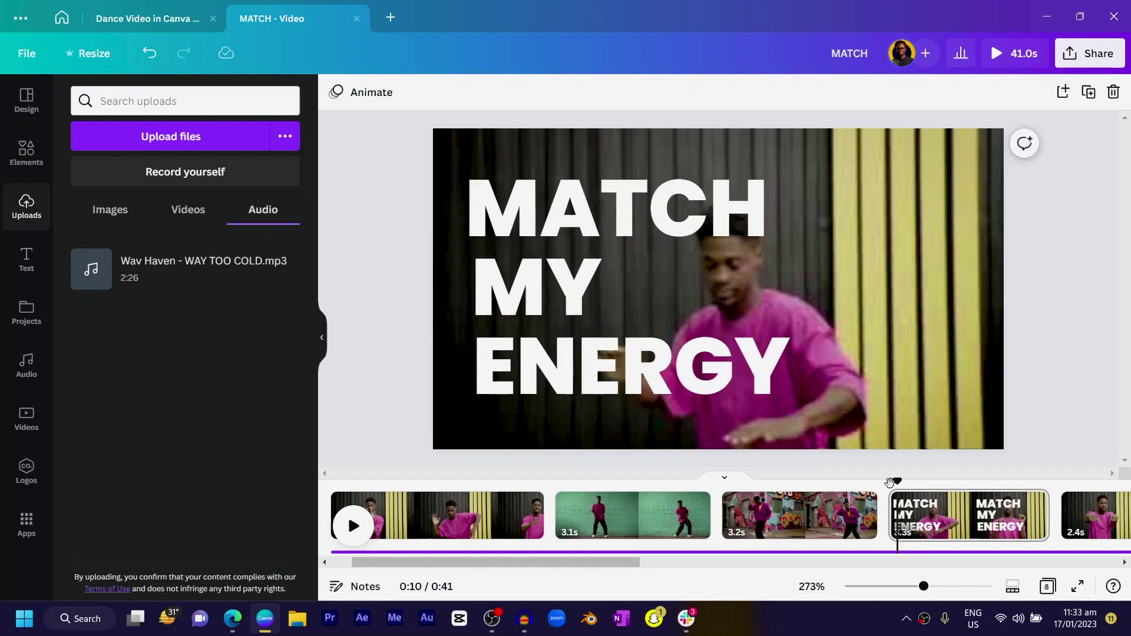
# Move the playhead to 11.0 s and show the timing of the three texts, expanded into separate bars.
pyautogui.moveTo(894, 483); pyautogui.dragTo(934, 482)
pyautogui.click(893, 555)
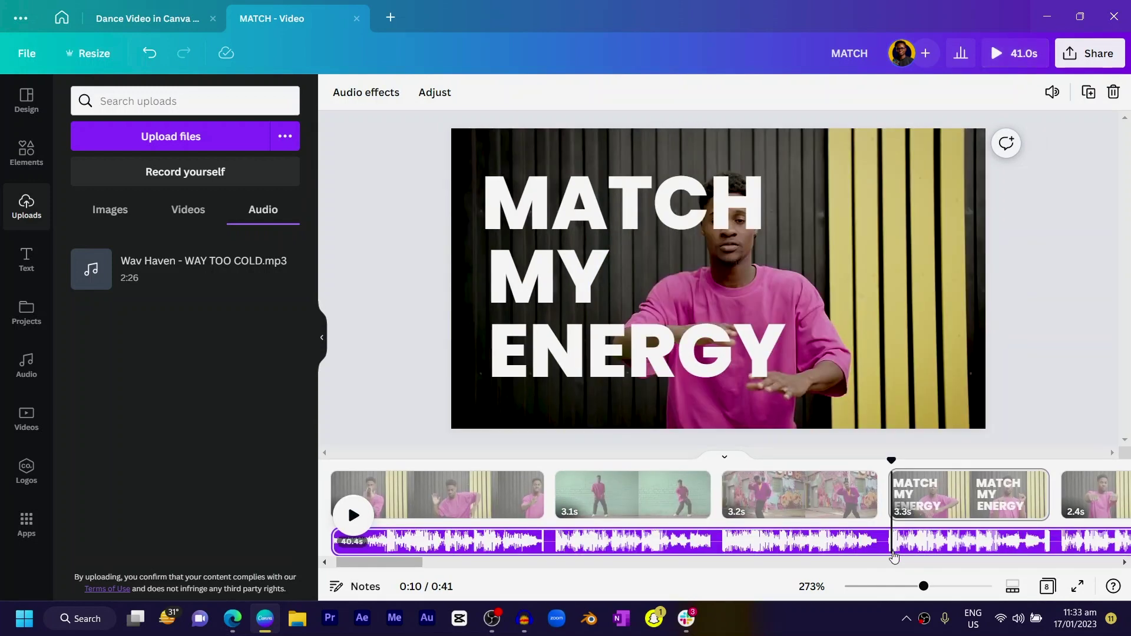
pyautogui.moveTo(893, 447); pyautogui.dragTo(899, 448)
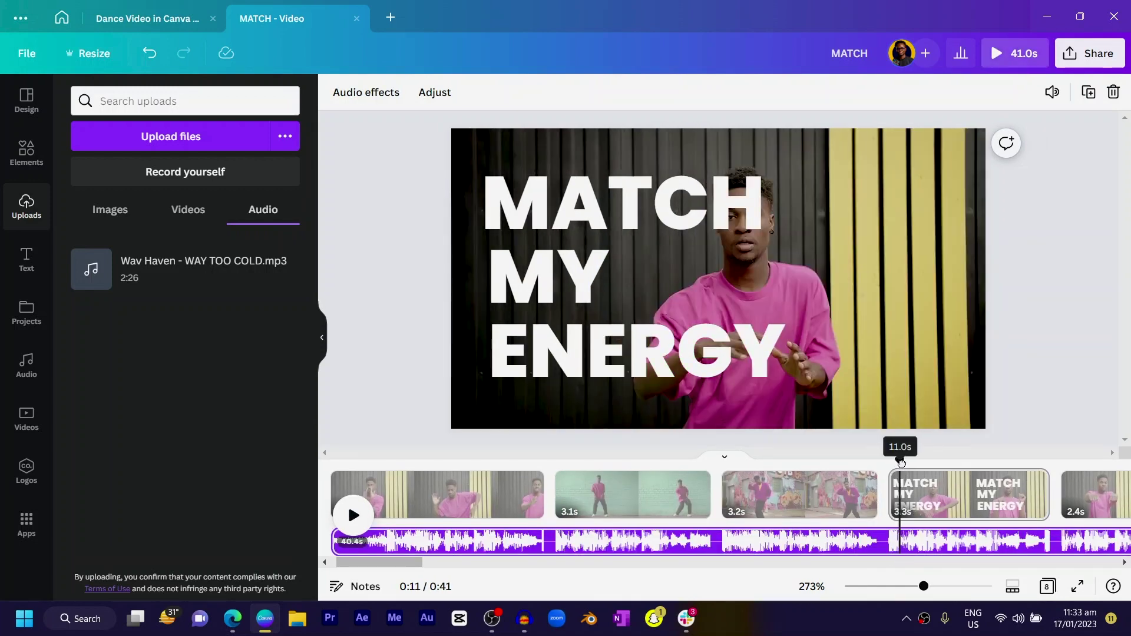
pyautogui.click(596, 370)
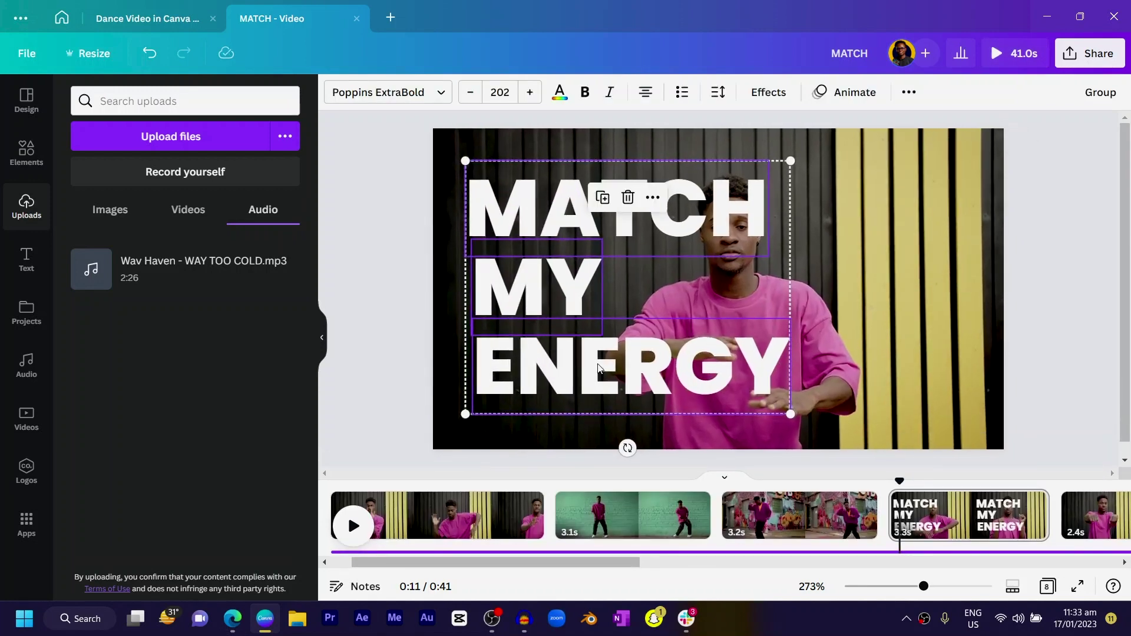
pyautogui.rightClick(592, 358)
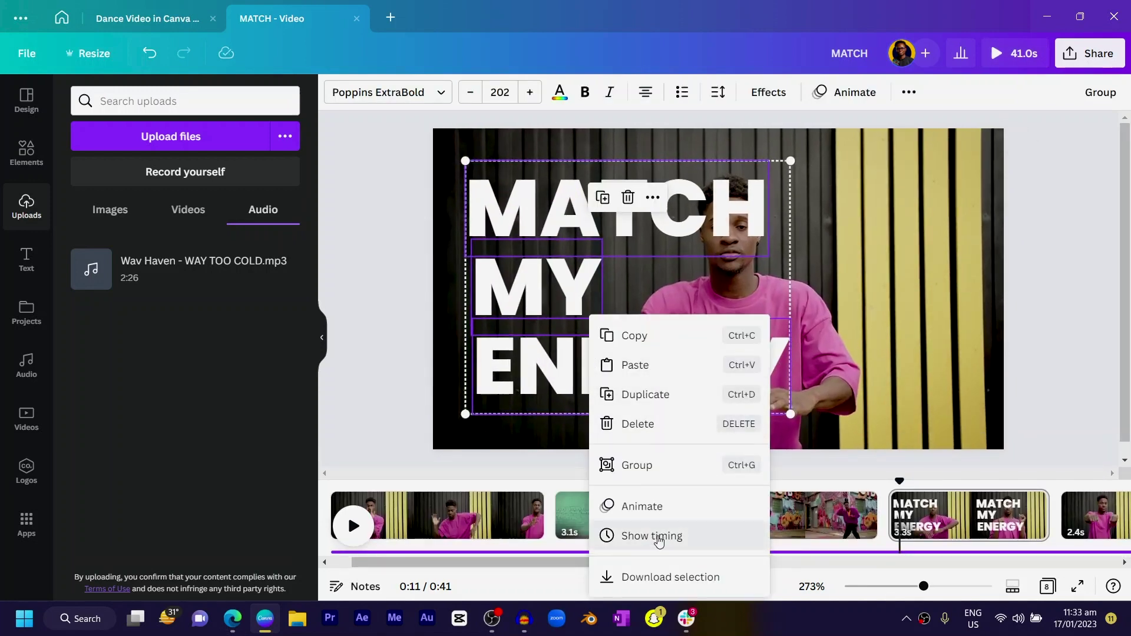
pyautogui.click(652, 536)
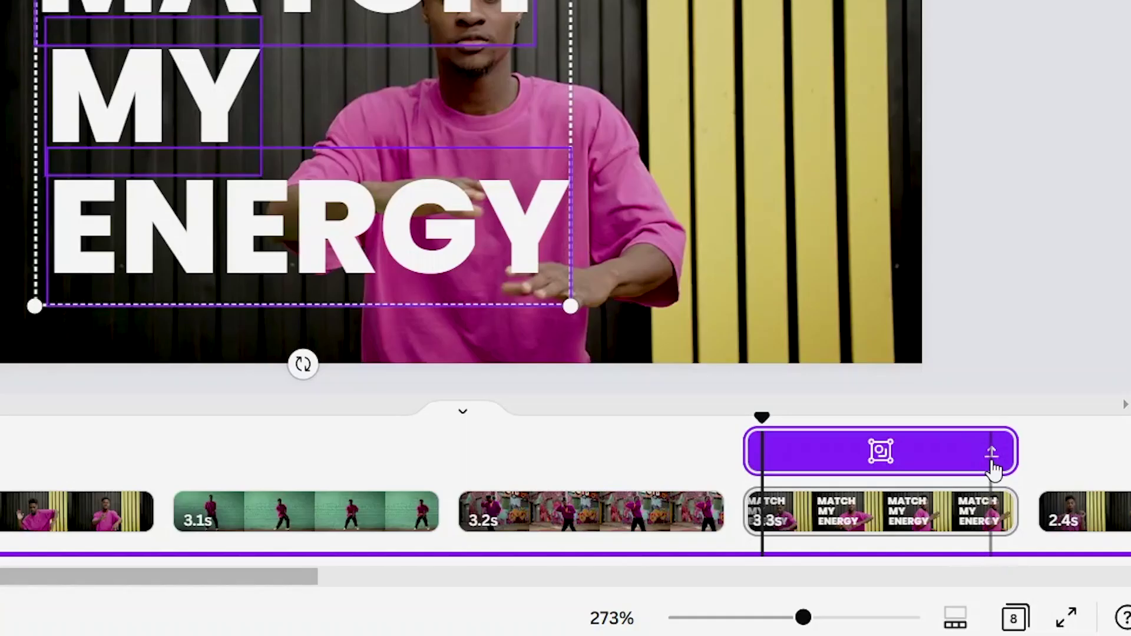
pyautogui.click(992, 462)
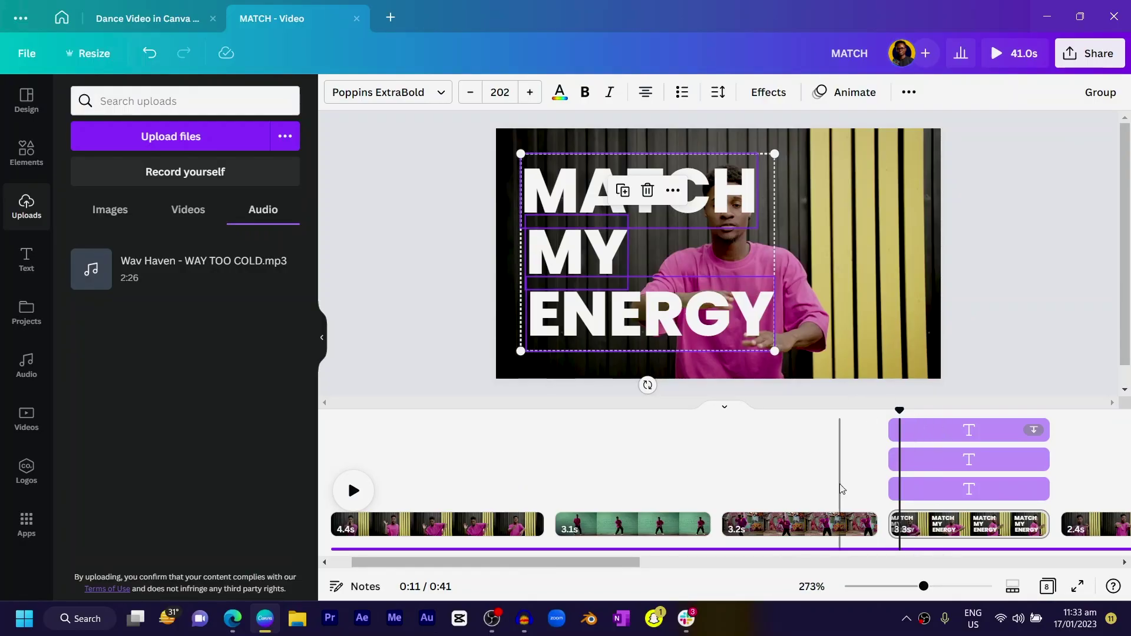
# Examine the three timing bars one by one to see which text each controls.
pyautogui.click(839, 489)
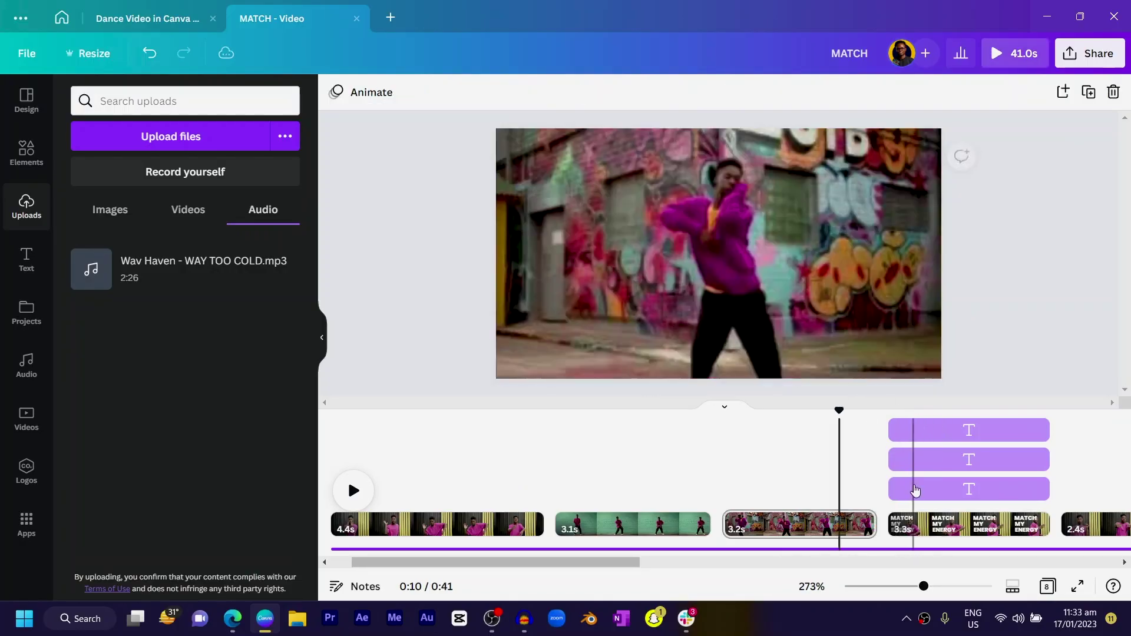
pyautogui.click(917, 489)
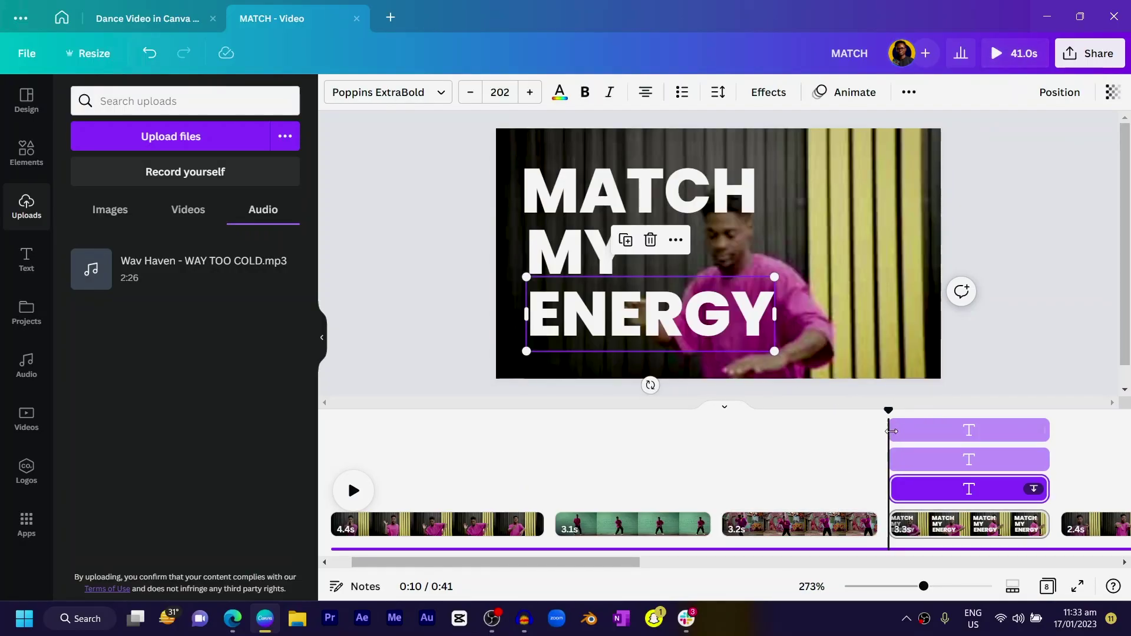
pyautogui.click(922, 466)
pyautogui.click(907, 428)
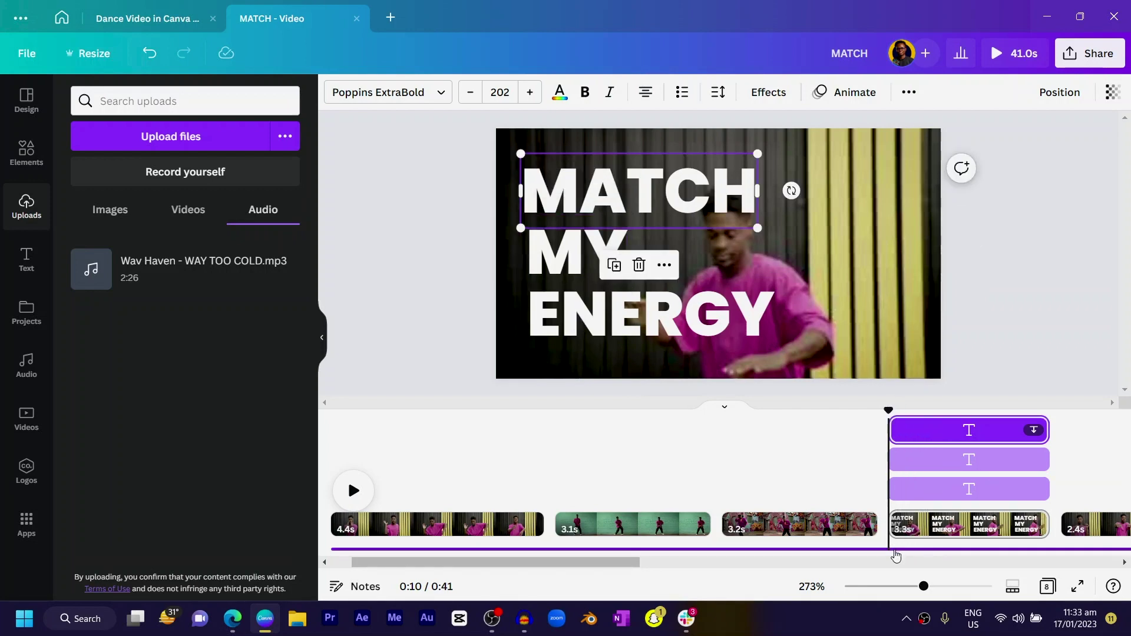
# Play the fourth clip's opening for the vocal cue and trim the starts of MATCH, MY and ENERGY so they appear in sequence.
pyautogui.click(893, 551)
pyautogui.click(353, 480)
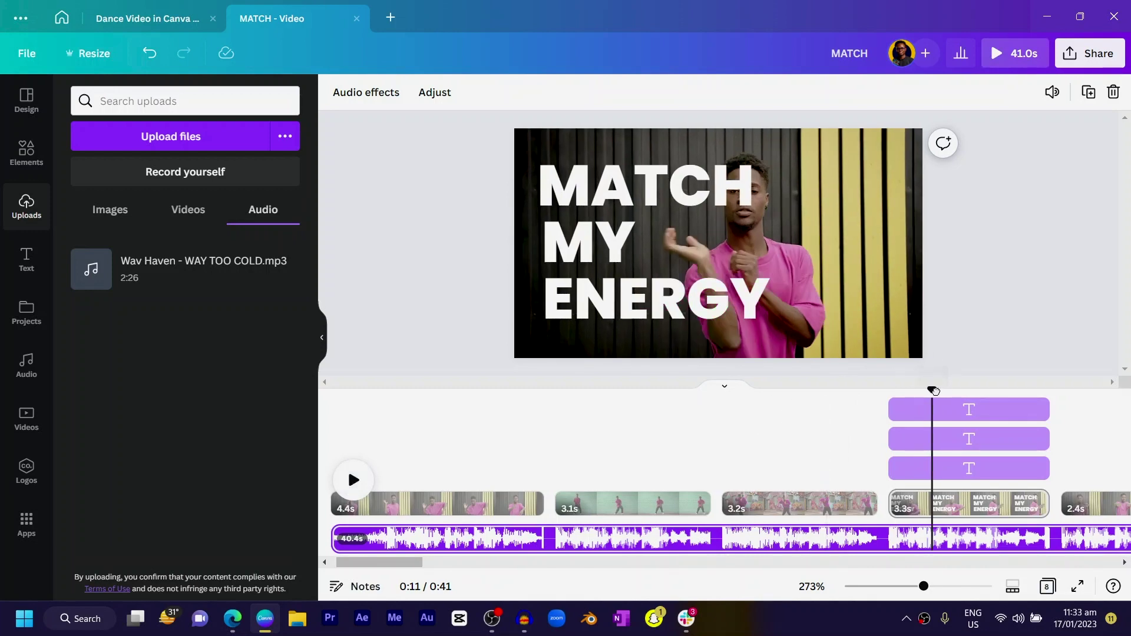
pyautogui.moveTo(935, 391); pyautogui.dragTo(929, 414)
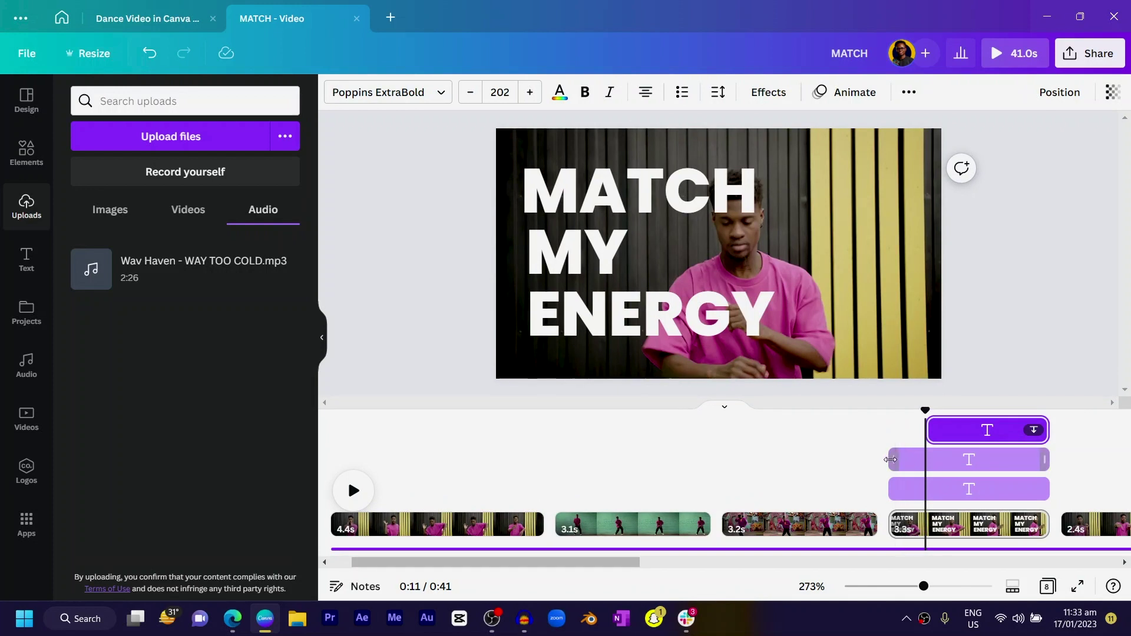
pyautogui.moveTo(893, 459); pyautogui.dragTo(943, 481)
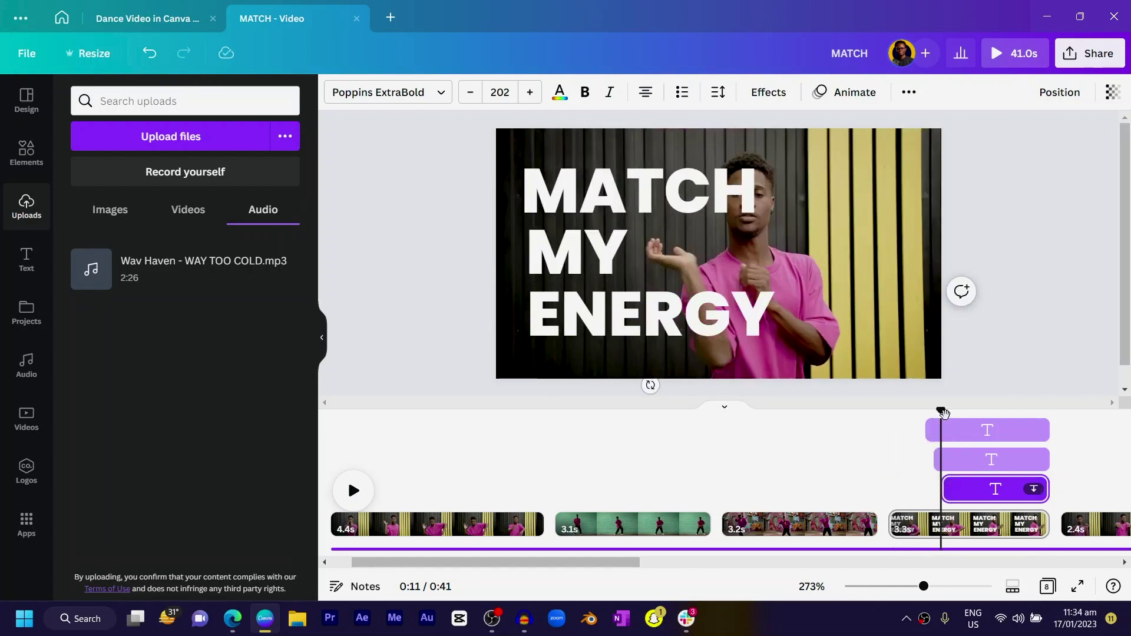
# Play on to about 12.1 s and trim the start of the ENERGY text to that point.
pyautogui.moveTo(943, 412)
pyautogui.mouseDown()
pyautogui.moveTo(910, 412)
pyautogui.moveTo(959, 411)
pyautogui.moveTo(901, 412)
pyautogui.moveTo(958, 416)
pyautogui.mouseUp()
pyautogui.press('space')
pyautogui.press('space')
pyautogui.press('space')
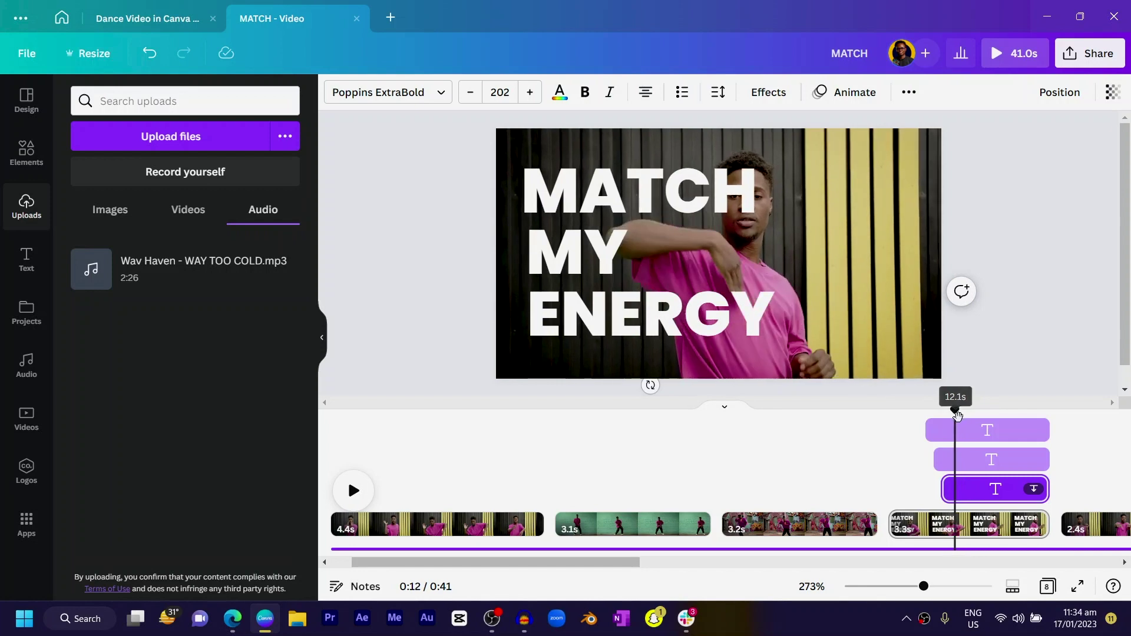
pyautogui.moveTo(946, 487); pyautogui.dragTo(968, 454)
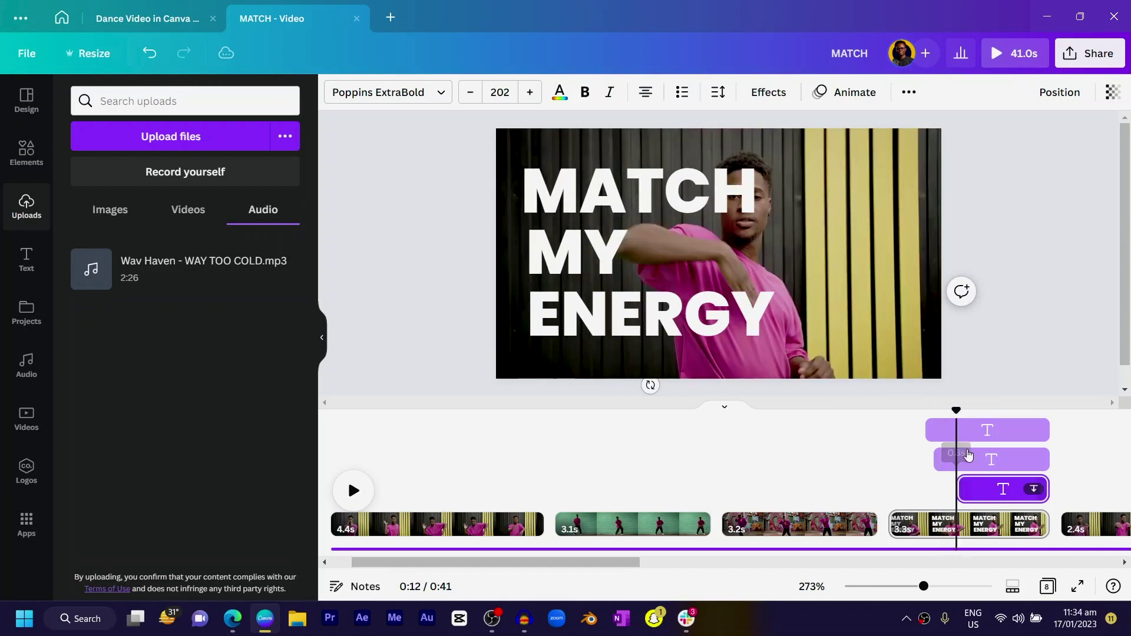
# Replay the lyric sequence on the fourth clip and trim the ends of MATCH, MY and ENERGY to one shared point before the clip's end.
pyautogui.moveTo(959, 408); pyautogui.dragTo(918, 413)
pyautogui.press('space')
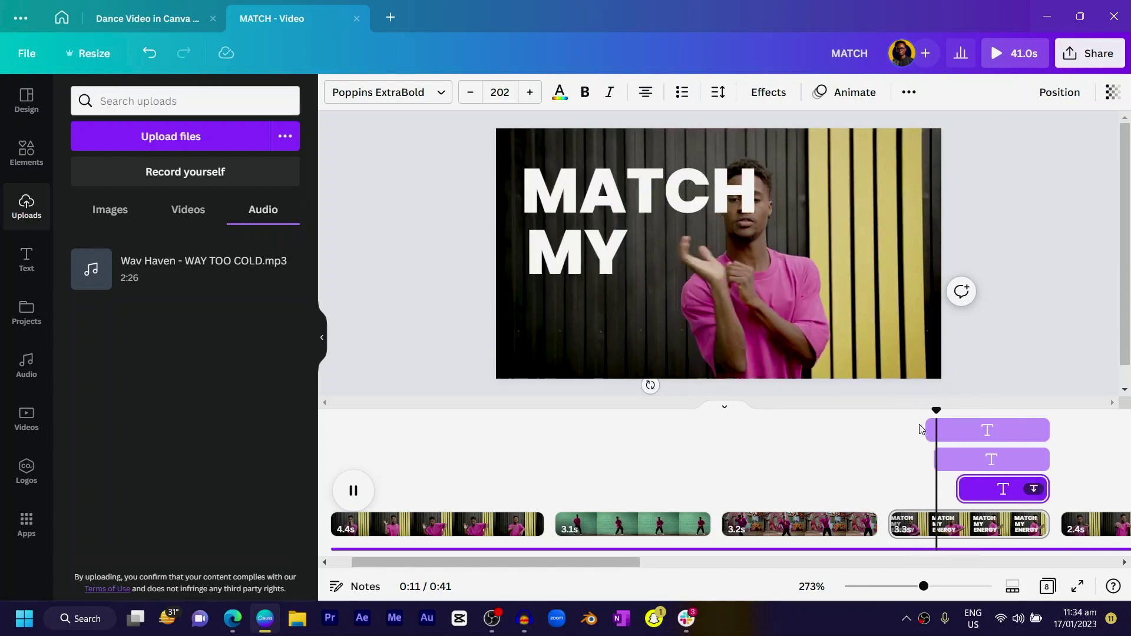
pyautogui.press('space')
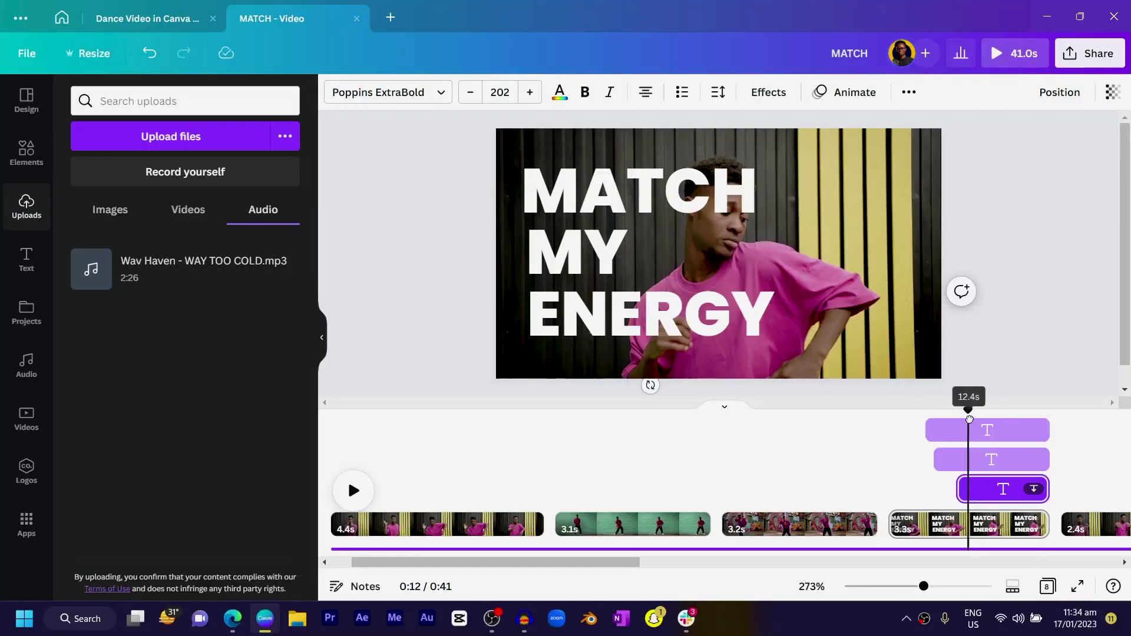
pyautogui.moveTo(970, 420); pyautogui.dragTo(870, 420)
pyautogui.press('space')
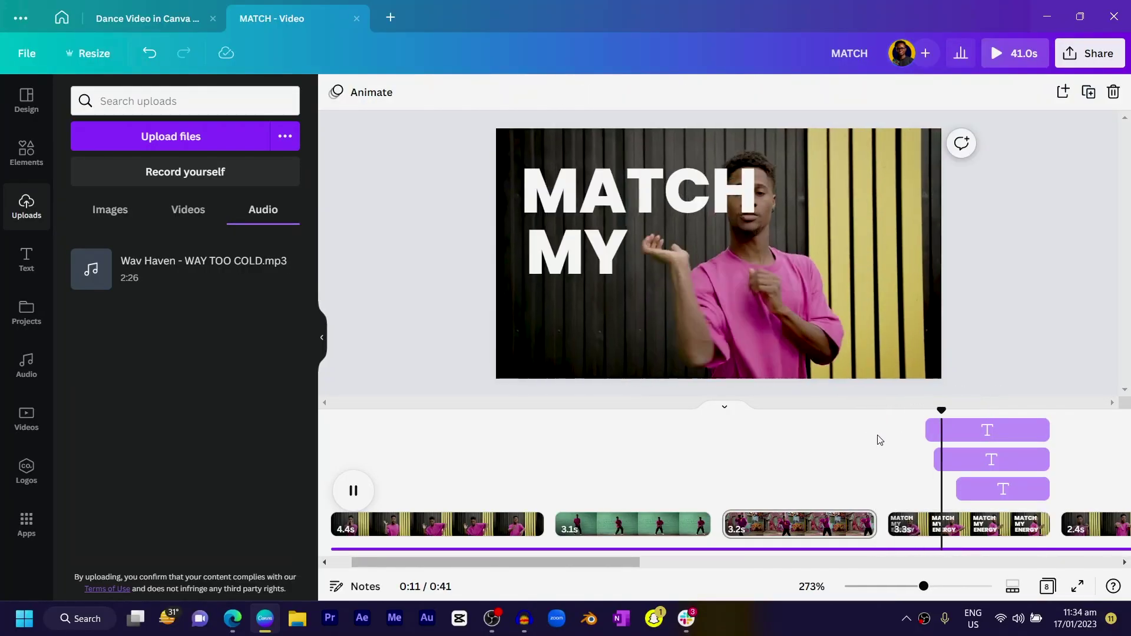
pyautogui.press('space')
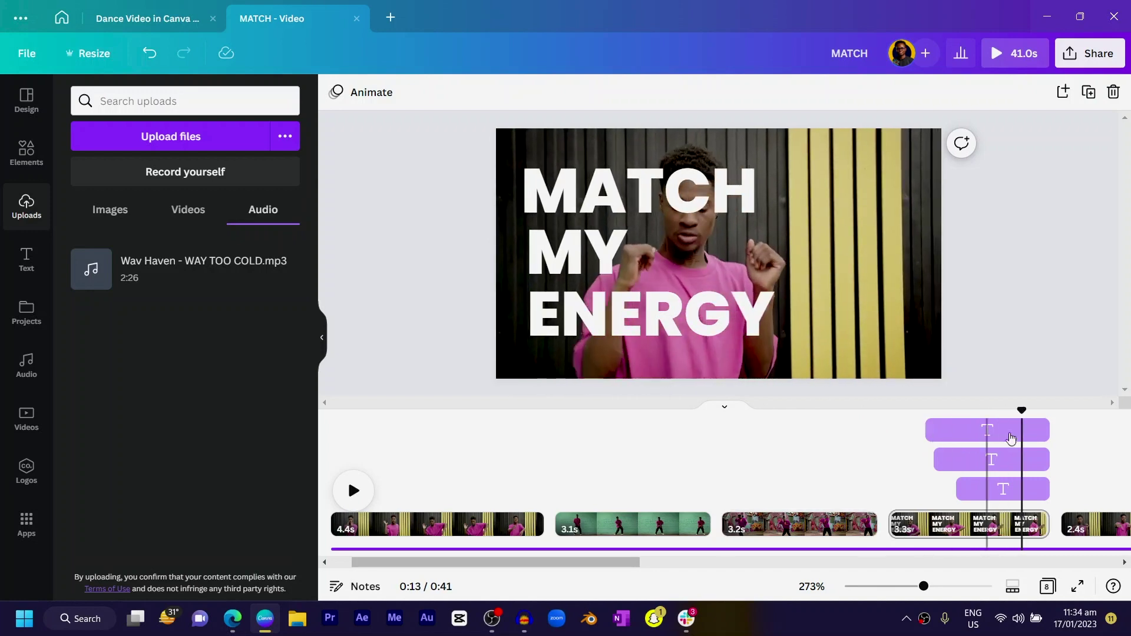
pyautogui.click(1048, 432)
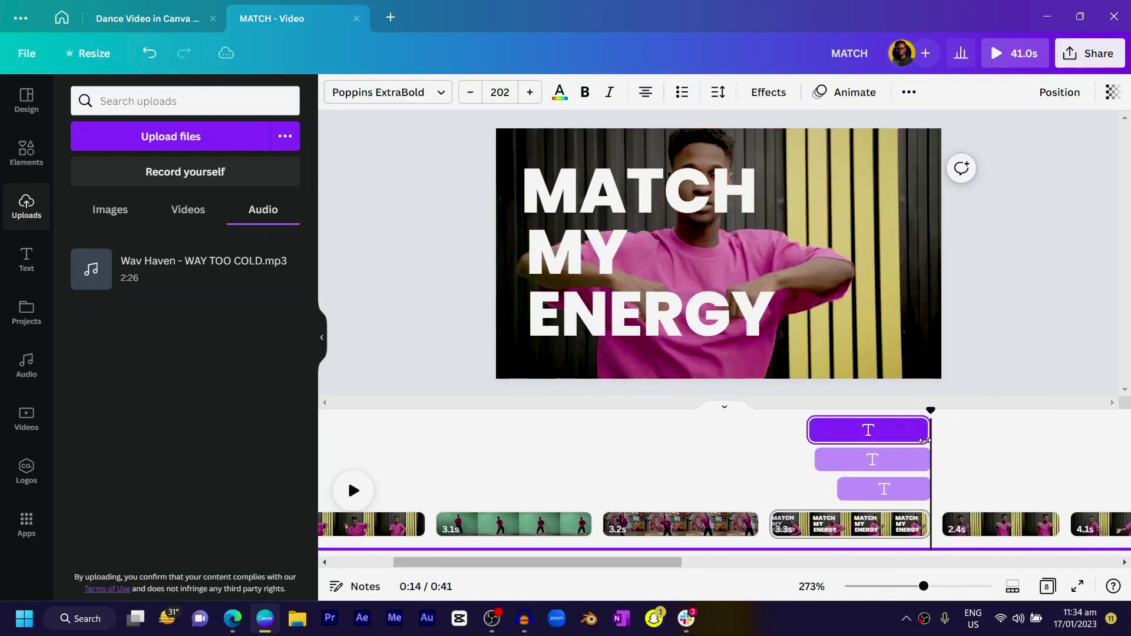
pyautogui.moveTo(924, 434); pyautogui.dragTo(896, 489)
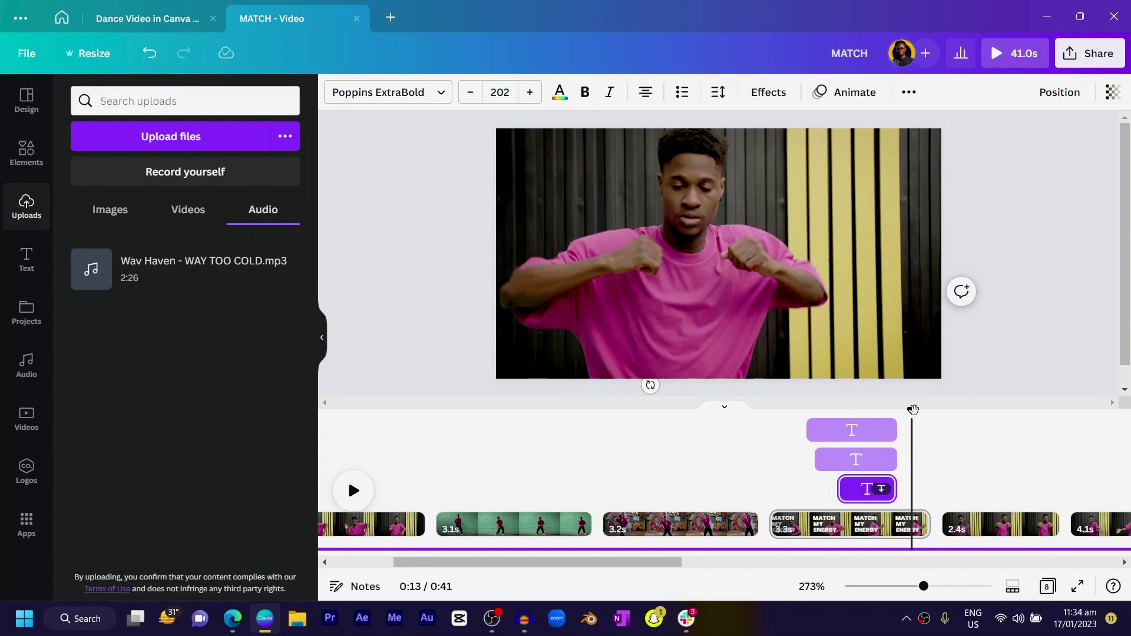
# Duplicate the ENERGY text, place the copy beside MY and change its wording to UH.
pyautogui.moveTo(912, 409); pyautogui.dragTo(855, 411)
pyautogui.click(610, 320)
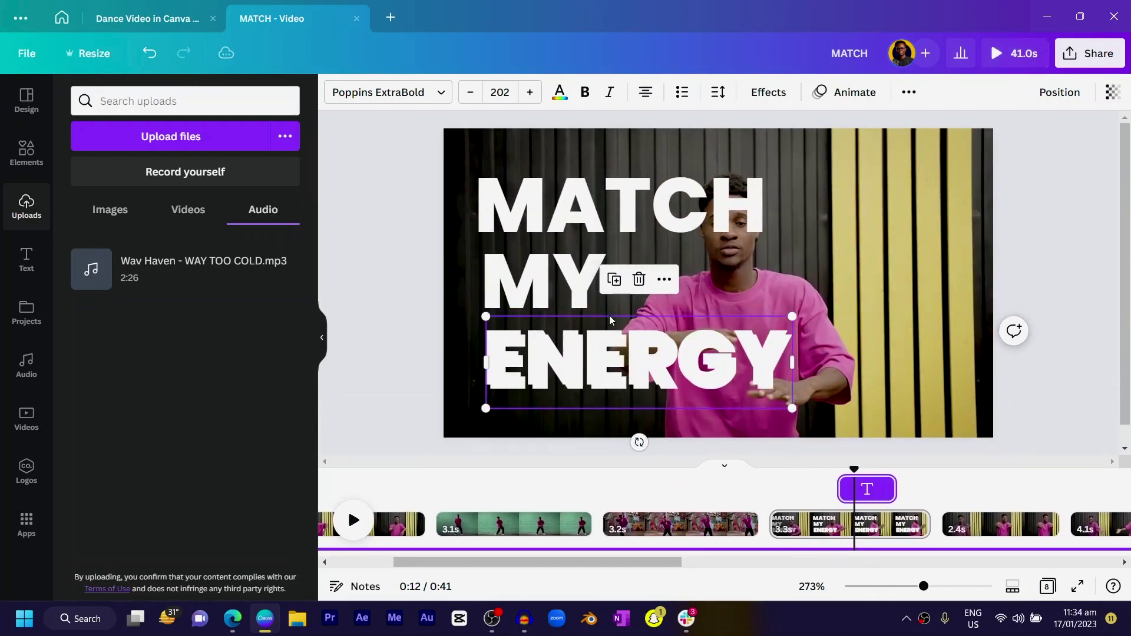
pyautogui.click(614, 279)
pyautogui.doubleClick(723, 273)
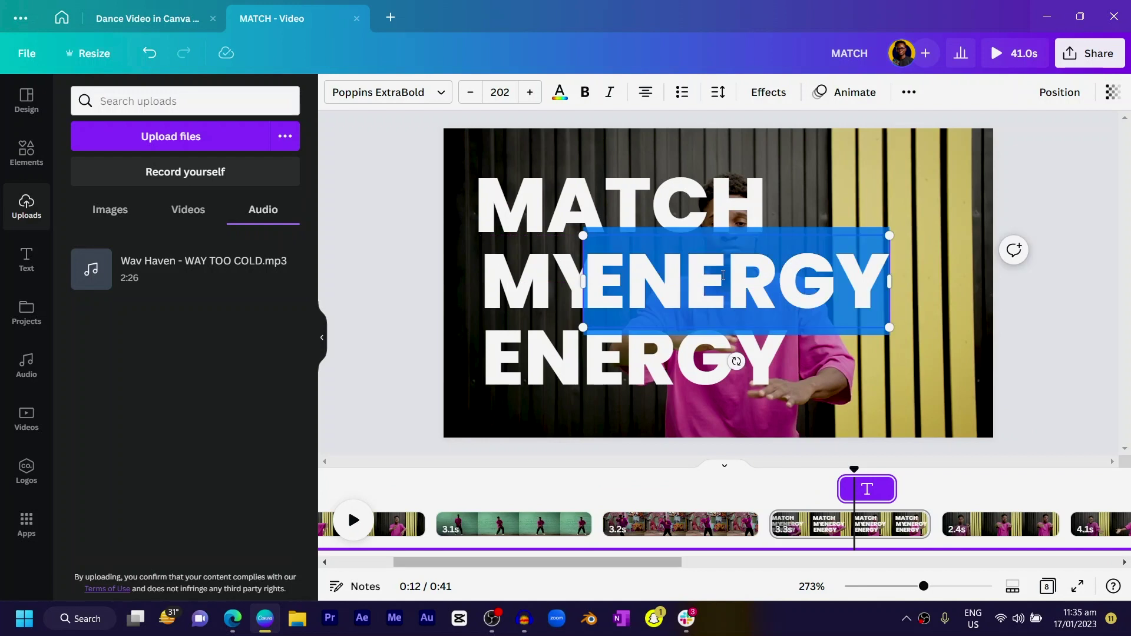
pyautogui.write('uGH')
pyautogui.press('Left')
pyautogui.press('BackSpace')
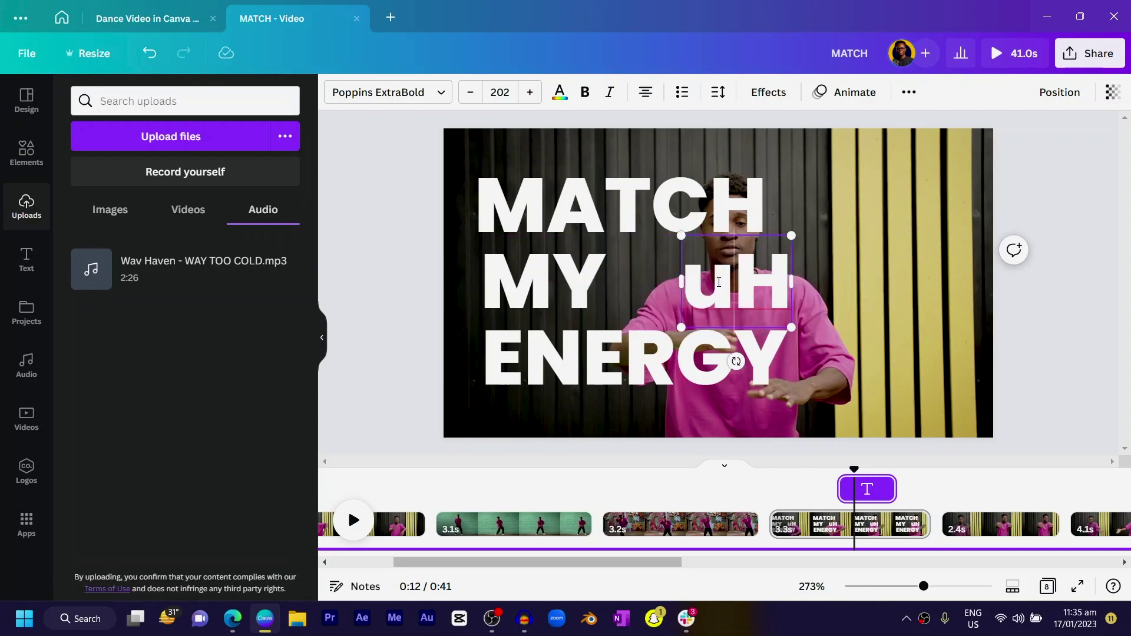
pyautogui.press('BackSpace')
pyautogui.write('U')
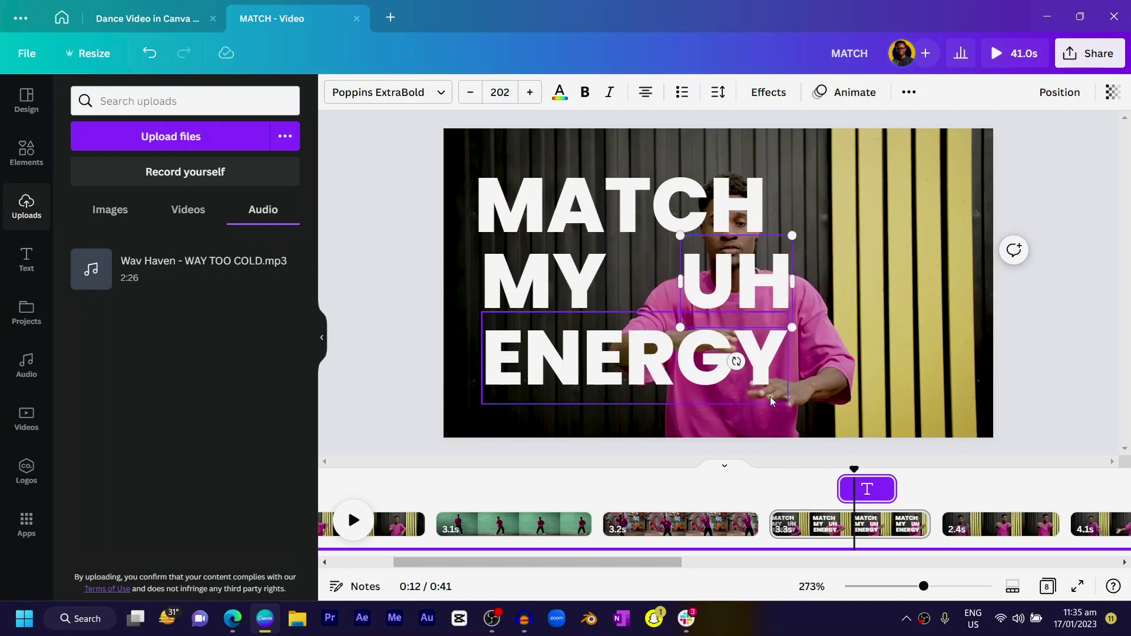
# Shift the UH text's timing to the end of the fourth clip and trim its start using the music waveform as a guide.
pyautogui.moveTo(854, 468); pyautogui.dragTo(917, 488)
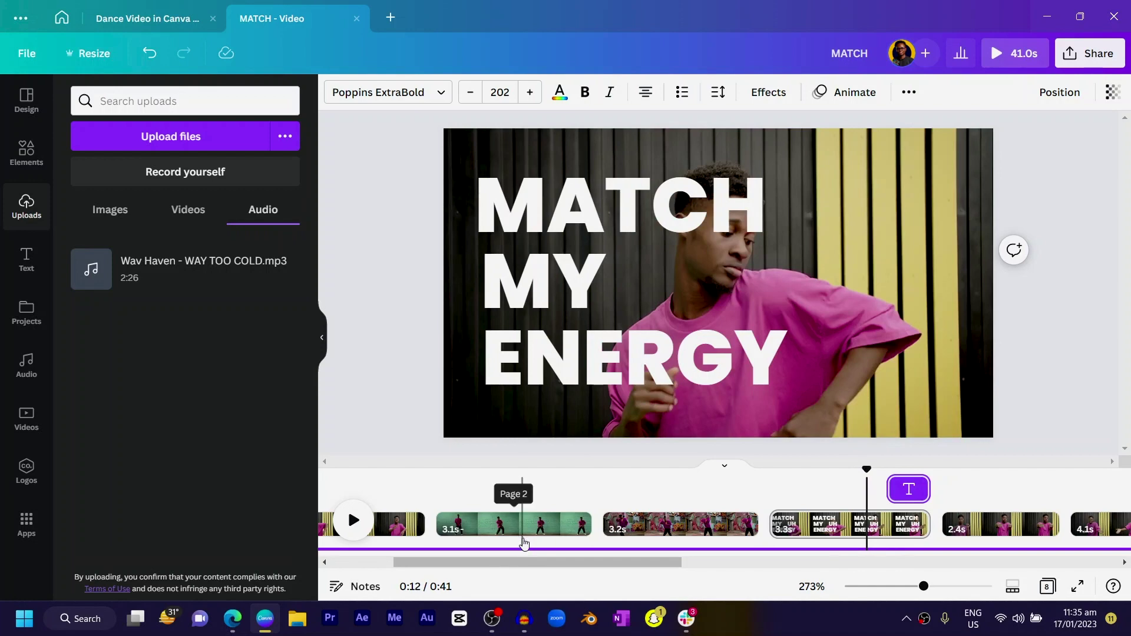
pyautogui.click(524, 543)
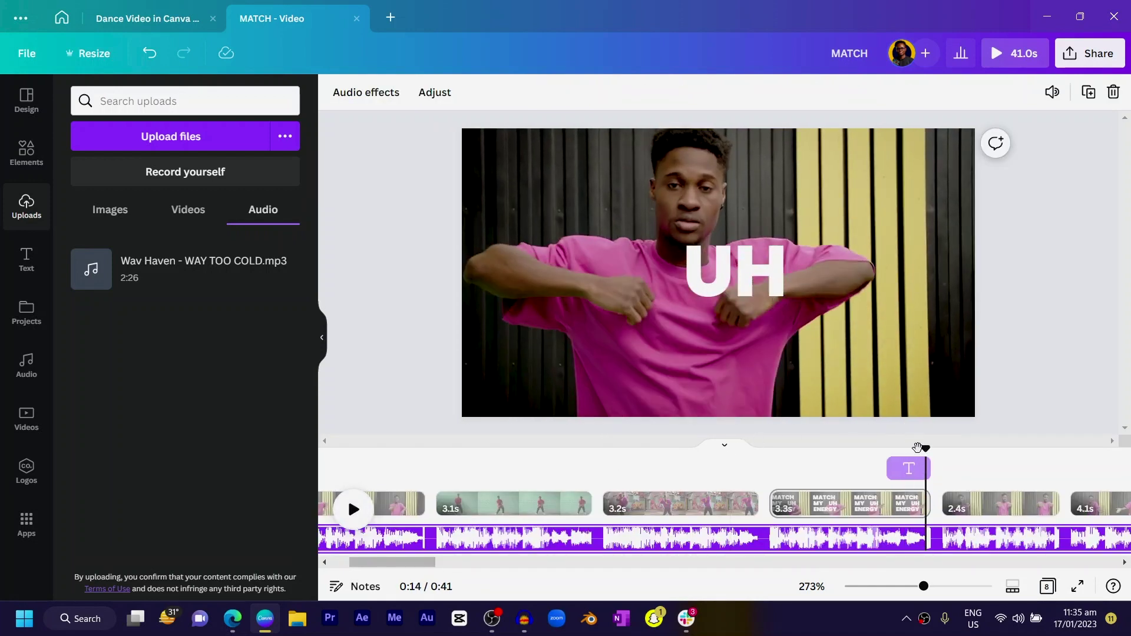
pyautogui.click(908, 469)
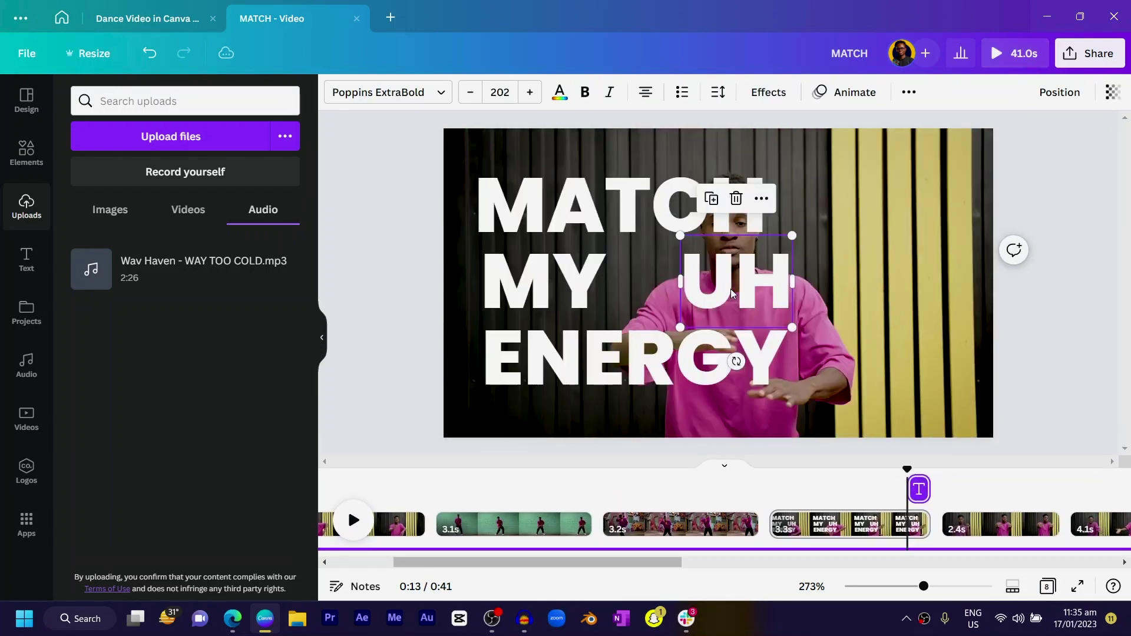
# Enlarge the UH text to font size 548 and play the end of the fourth clip twice to check its timing.
pyautogui.moveTo(674, 326); pyautogui.dragTo(584, 408)
pyautogui.moveTo(904, 471); pyautogui.dragTo(873, 469)
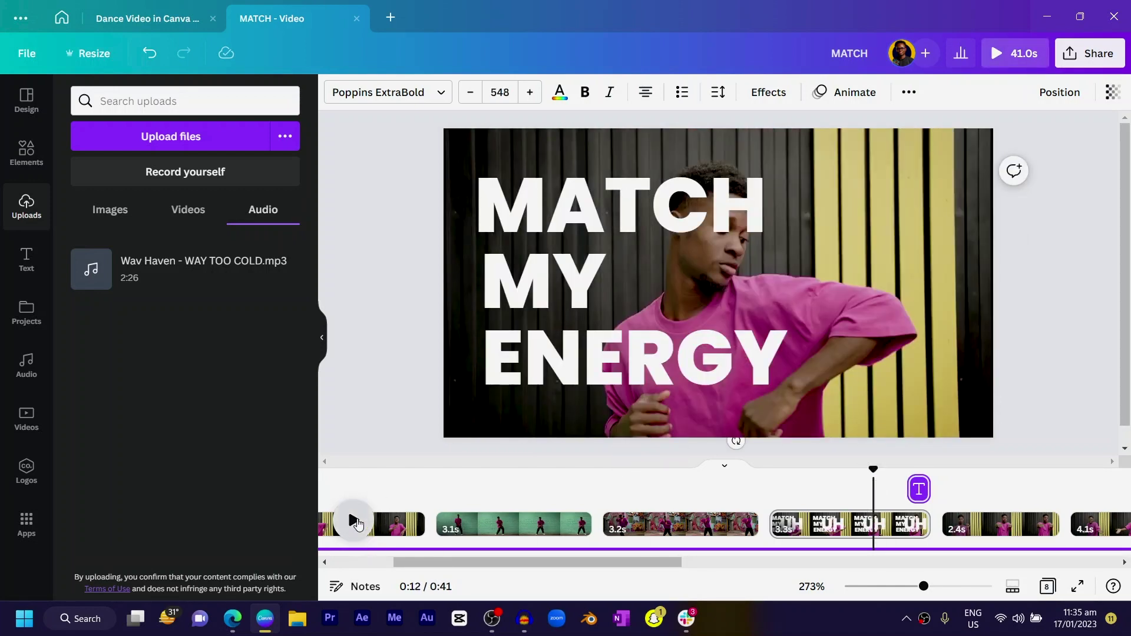
pyautogui.click(353, 520)
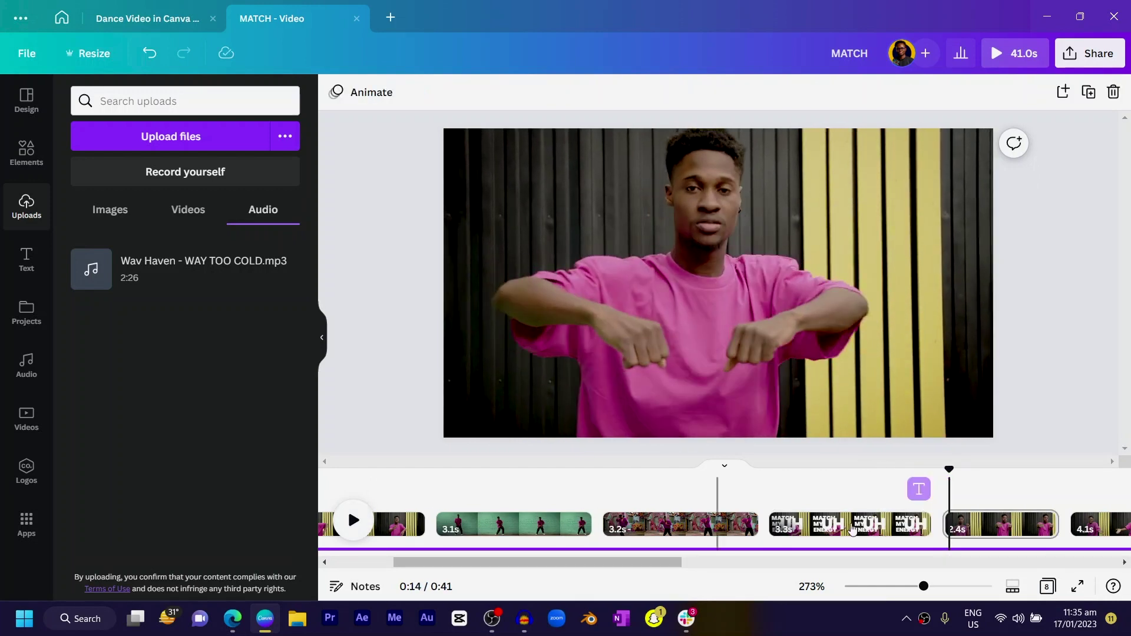
pyautogui.moveTo(949, 467); pyautogui.dragTo(865, 472)
pyautogui.press('space')
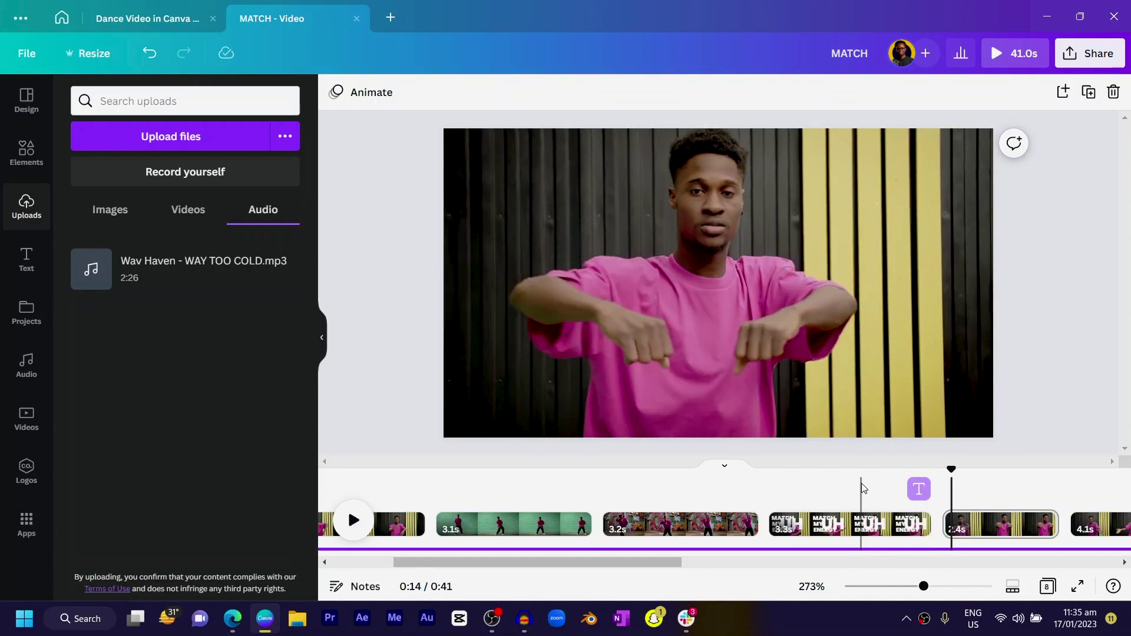